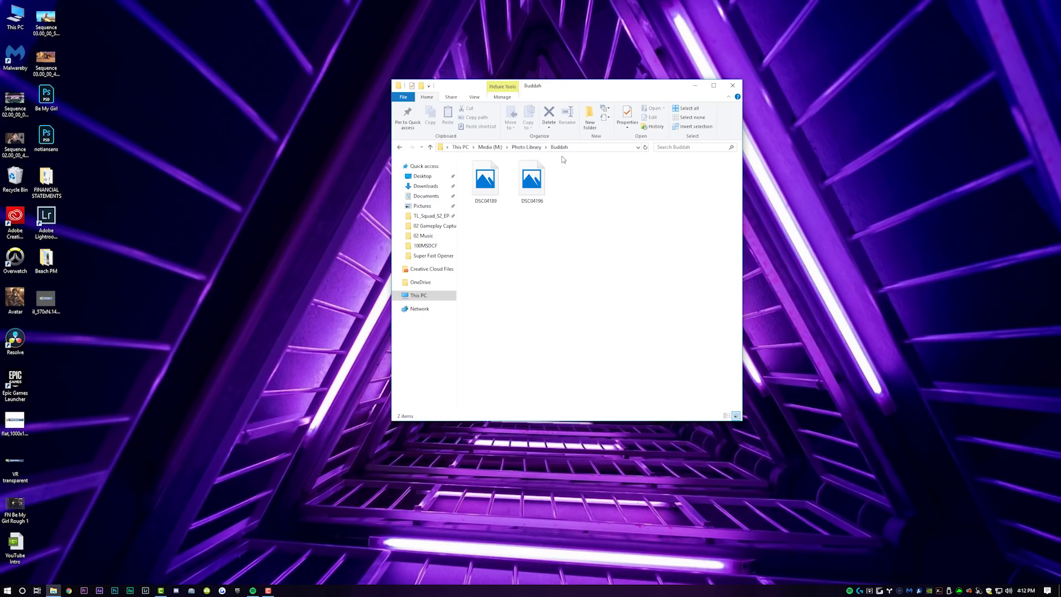
Step: Switch to Lightroom Classic and import DSC04196.ARW from the Buddah folder, adding it to the catalog without moving it
left_click(146, 590)
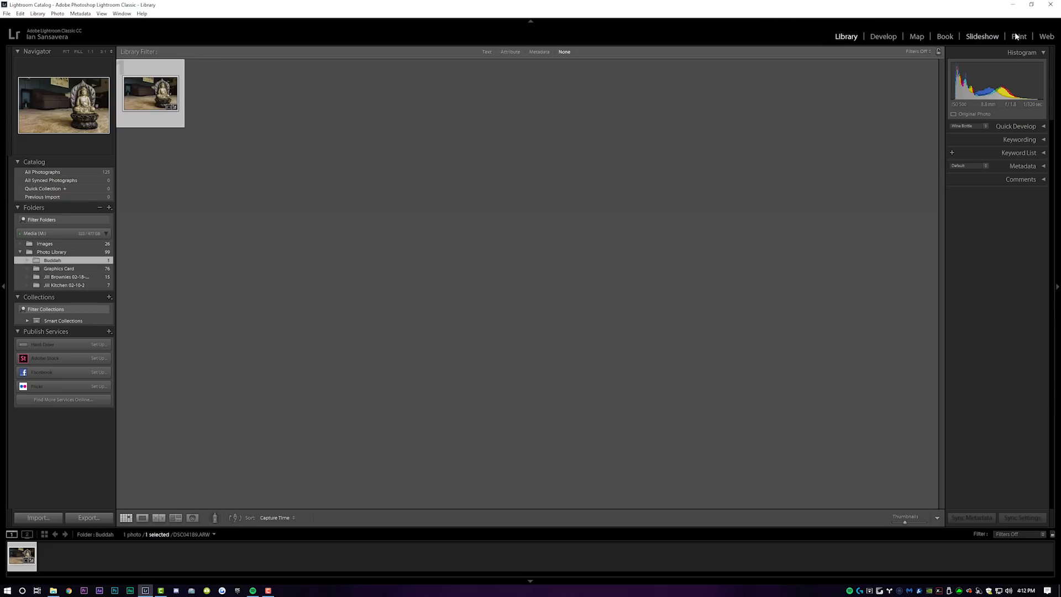
left_click(42, 516)
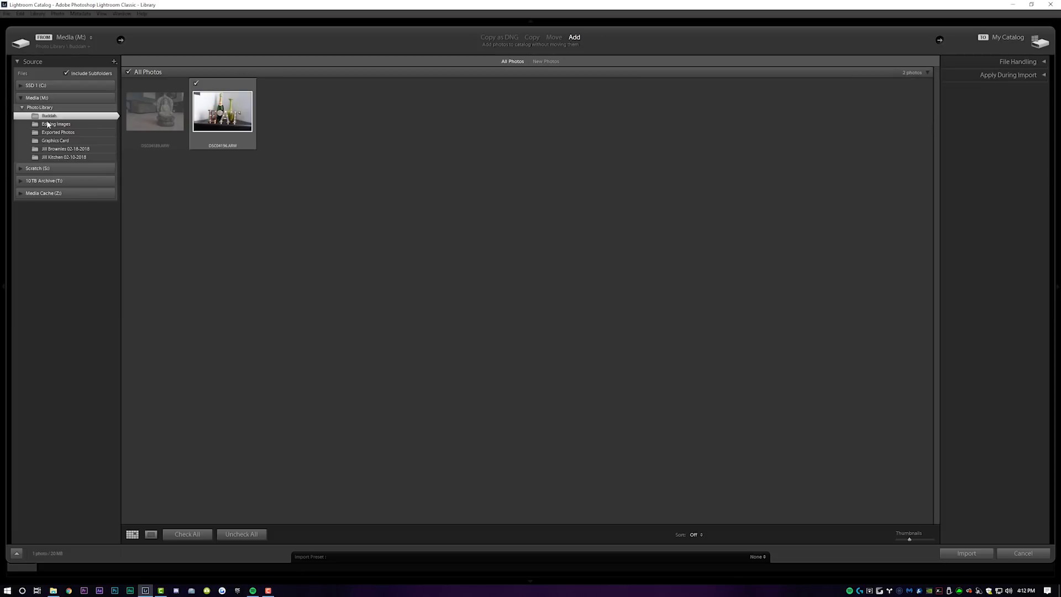
left_click(230, 106)
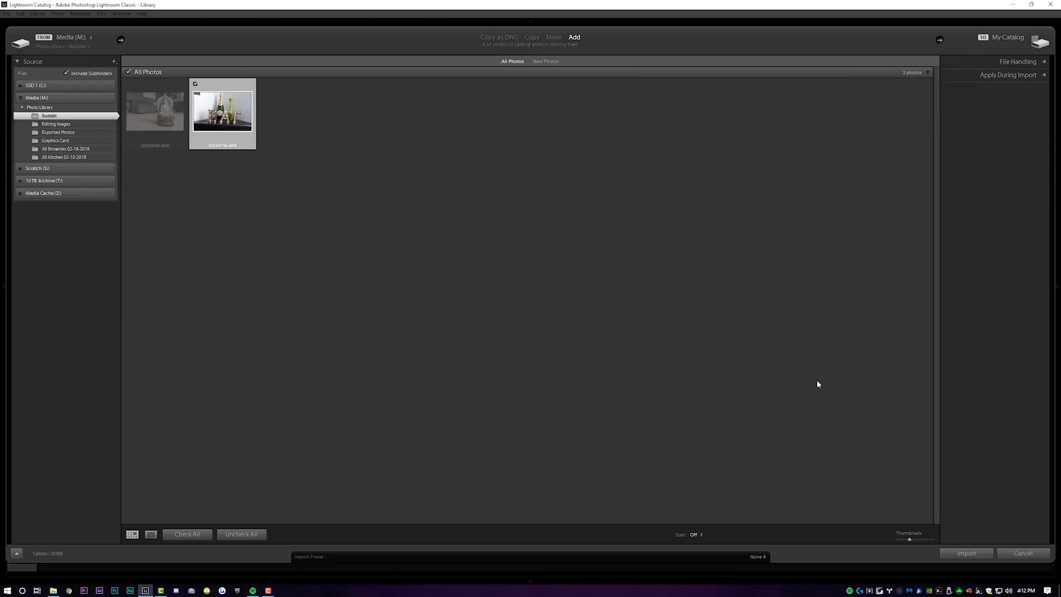
left_click(967, 553)
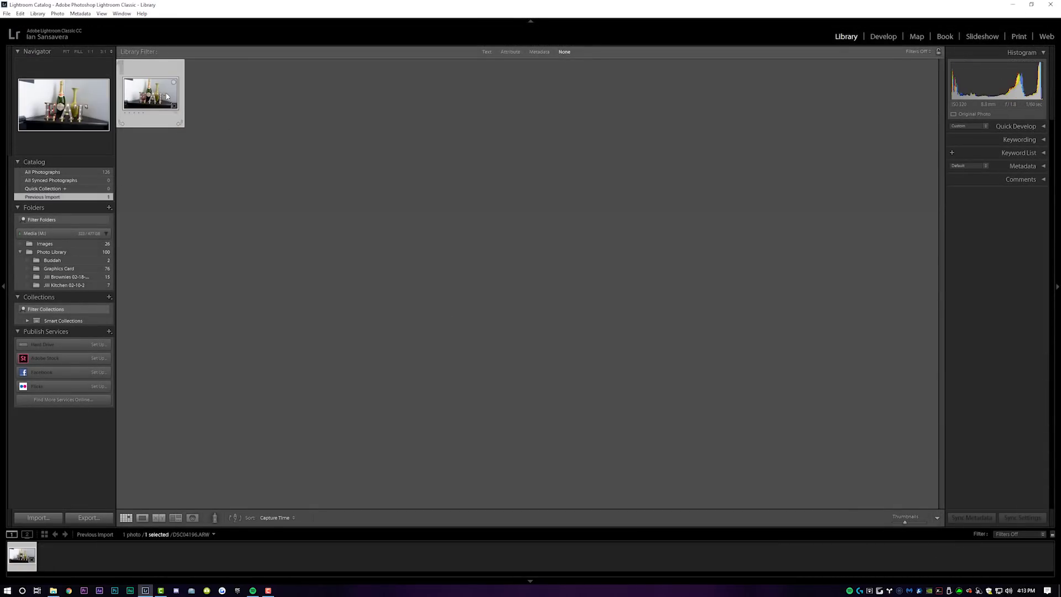
Step: Open the imported photo in the Develop module and look through the Vignetting preset group
left_click(883, 37)
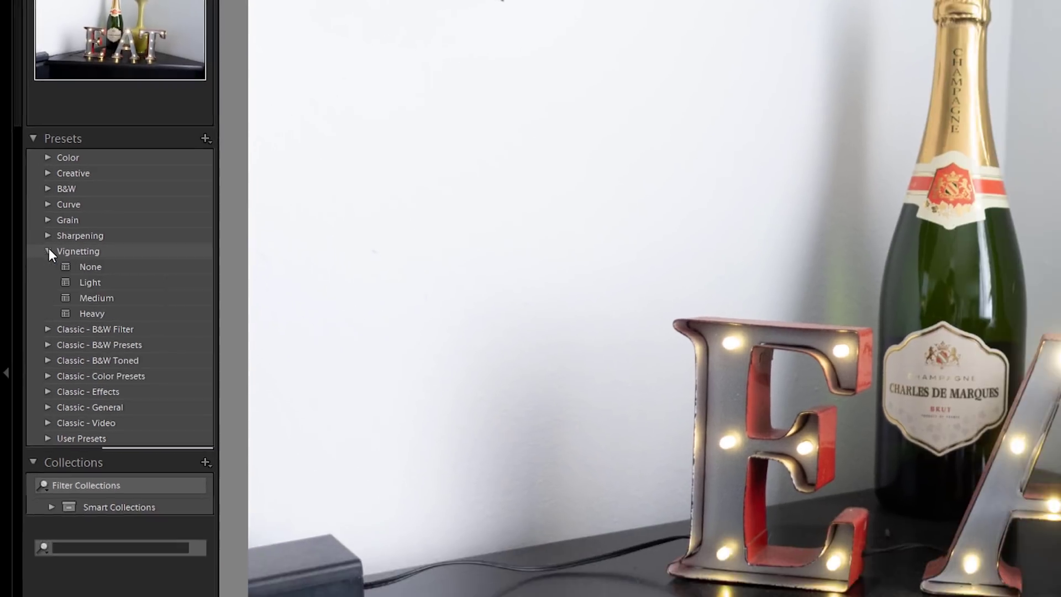
left_click(59, 296)
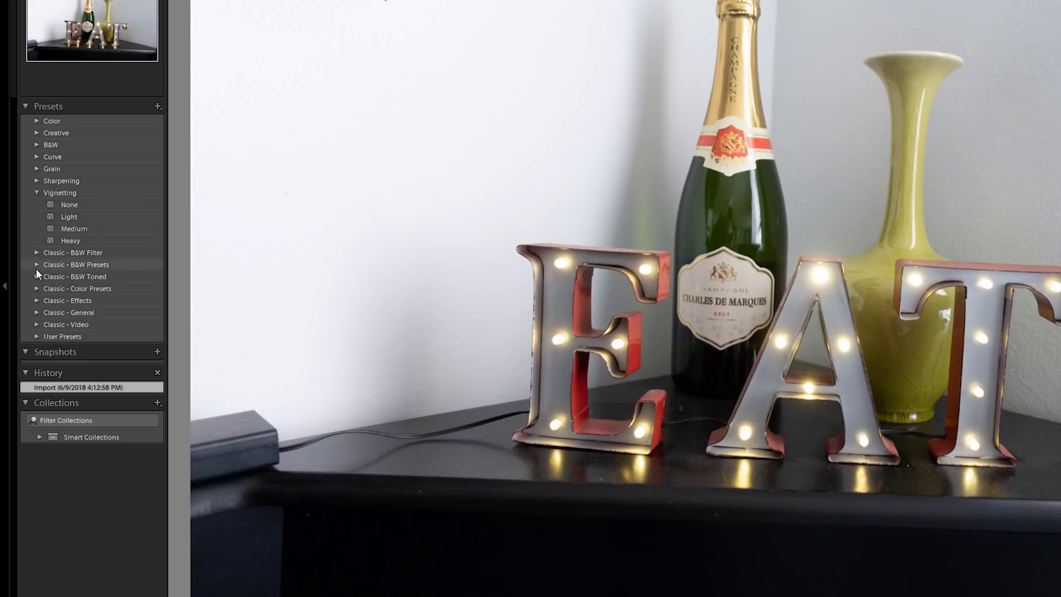
left_click(32, 274)
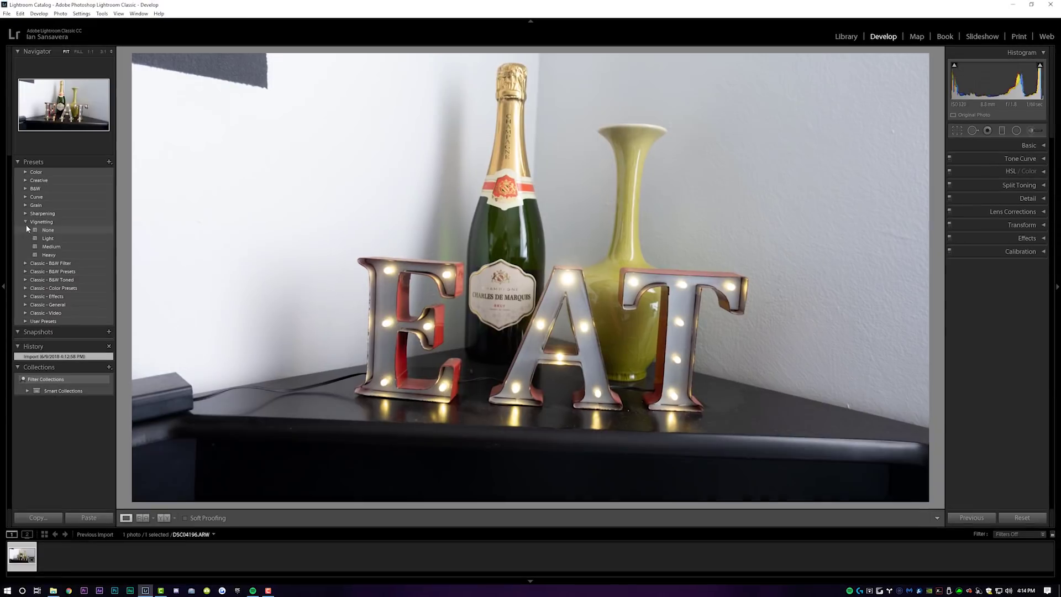
left_click(37, 193)
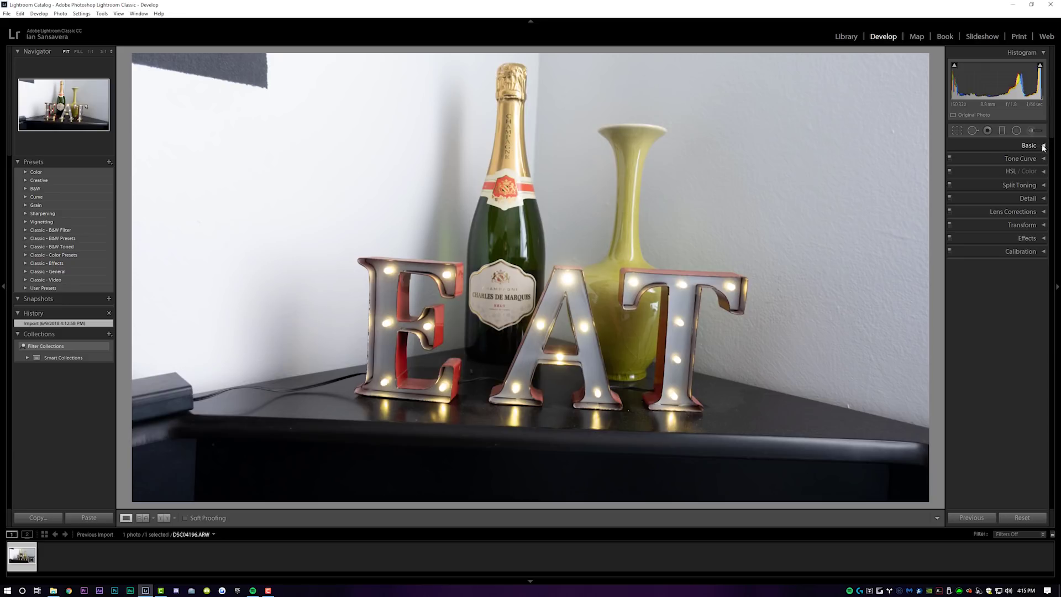
Step: Adjust the basic tone: Contrast +45, Highlights -100, and Shadows, Whites and Blacks each at -14
left_click(1044, 146)
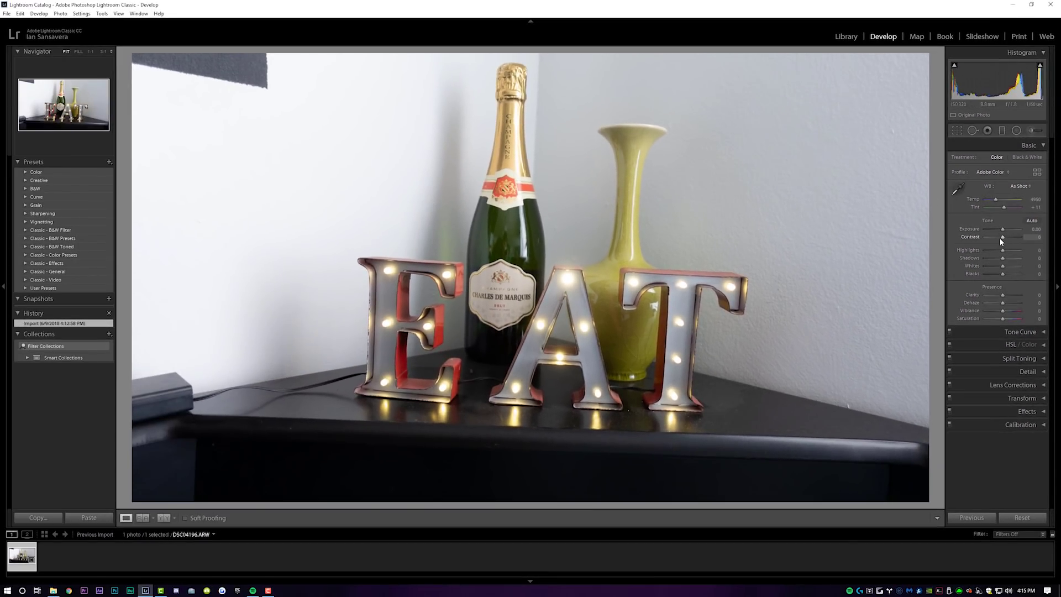
left_click_drag(1007, 237, 1012, 236)
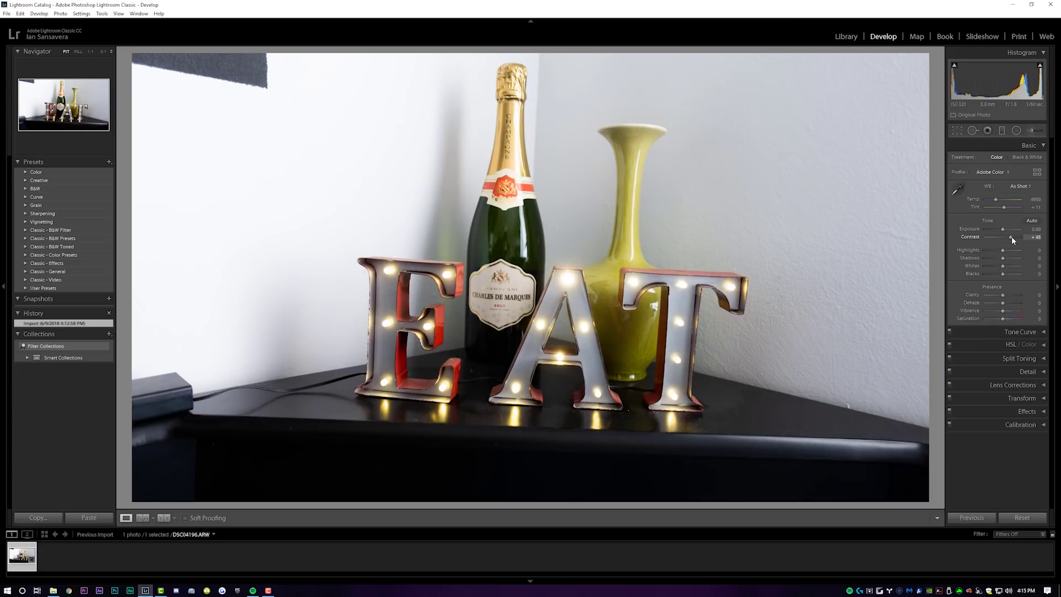
left_click_drag(1003, 251, 980, 250)
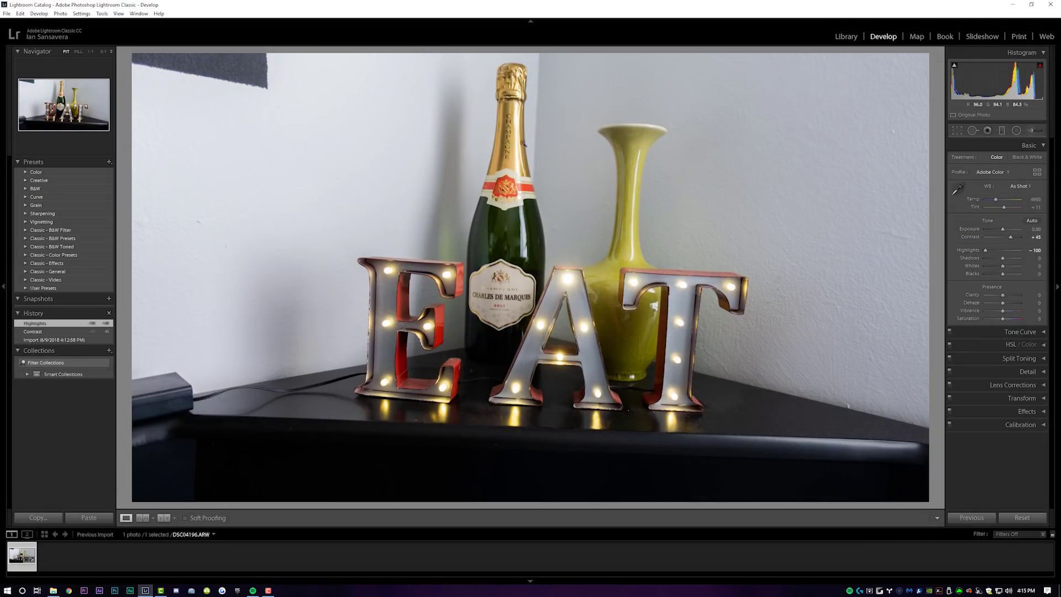
left_click_drag(1003, 258, 1000, 273)
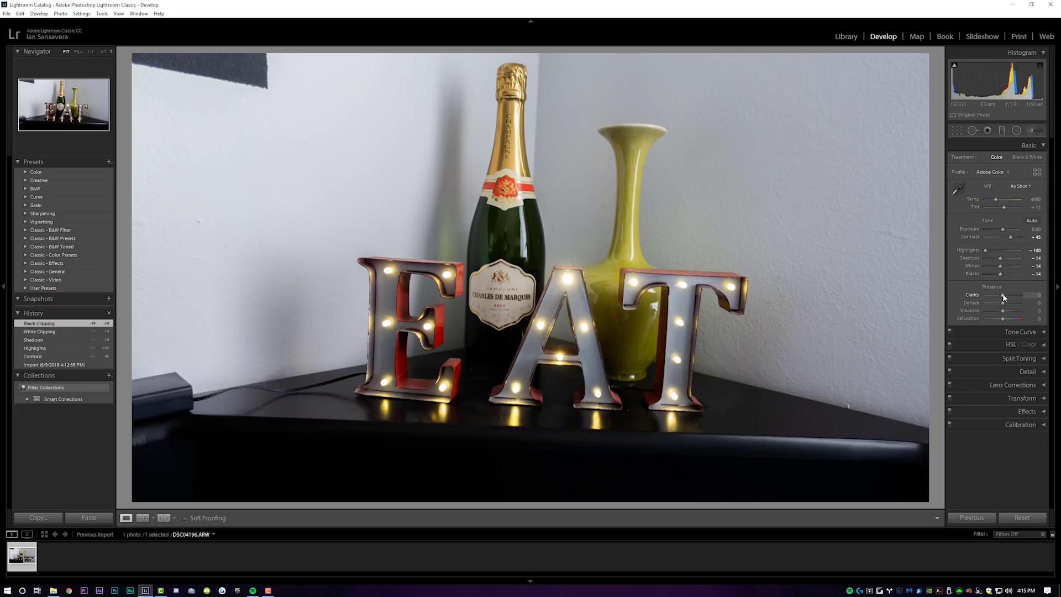
Step: Preview the maximum Clarity effect on the photo and set Clarity to +25
left_click_drag(1003, 295, 1020, 295)
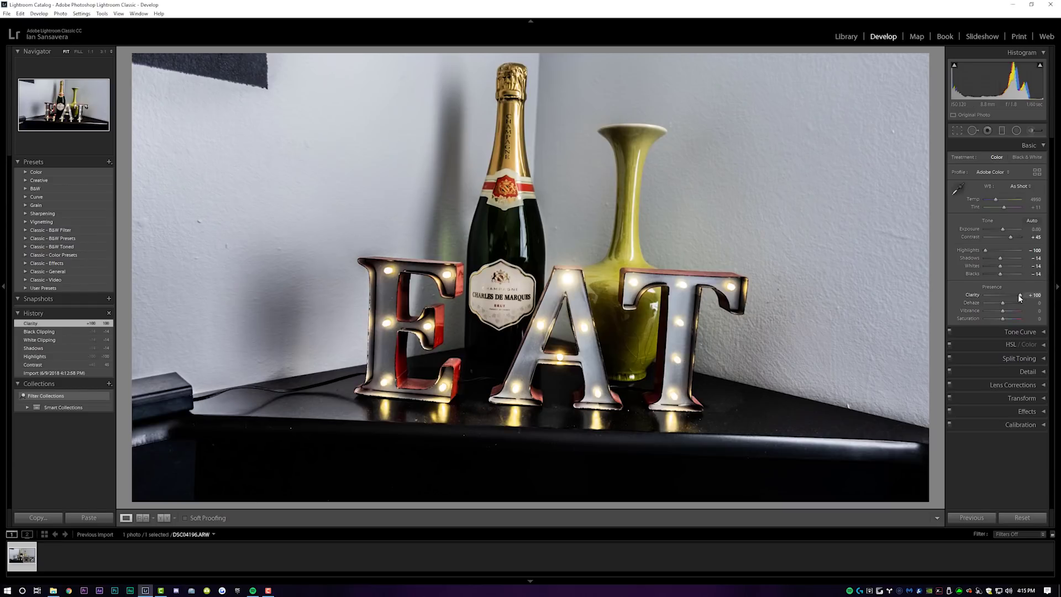
left_click_drag(1018, 294, 1004, 296)
left_click(1035, 296)
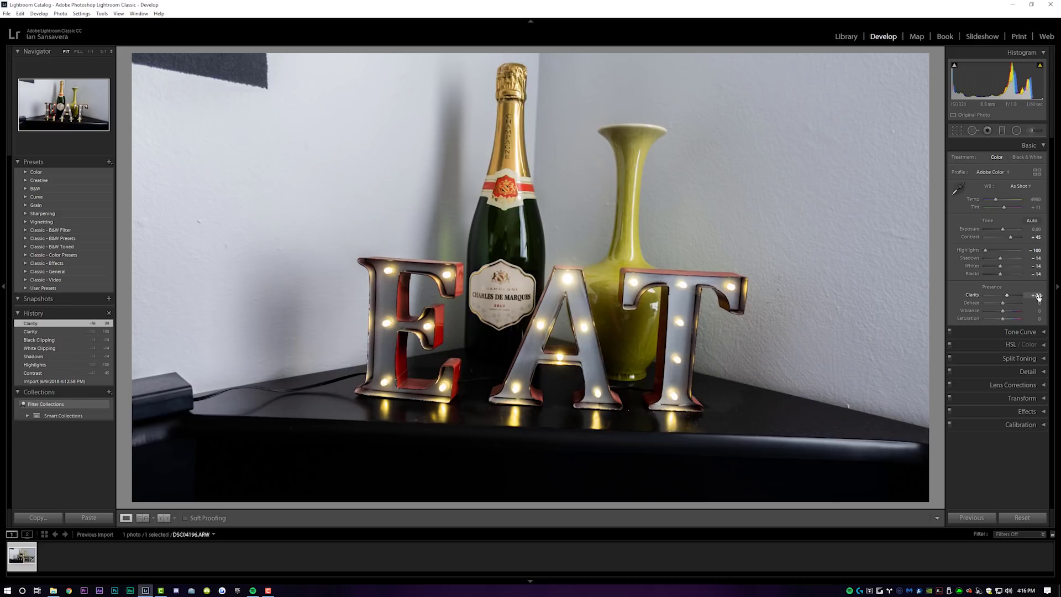
left_click(1036, 297)
type("25")
key("Return")
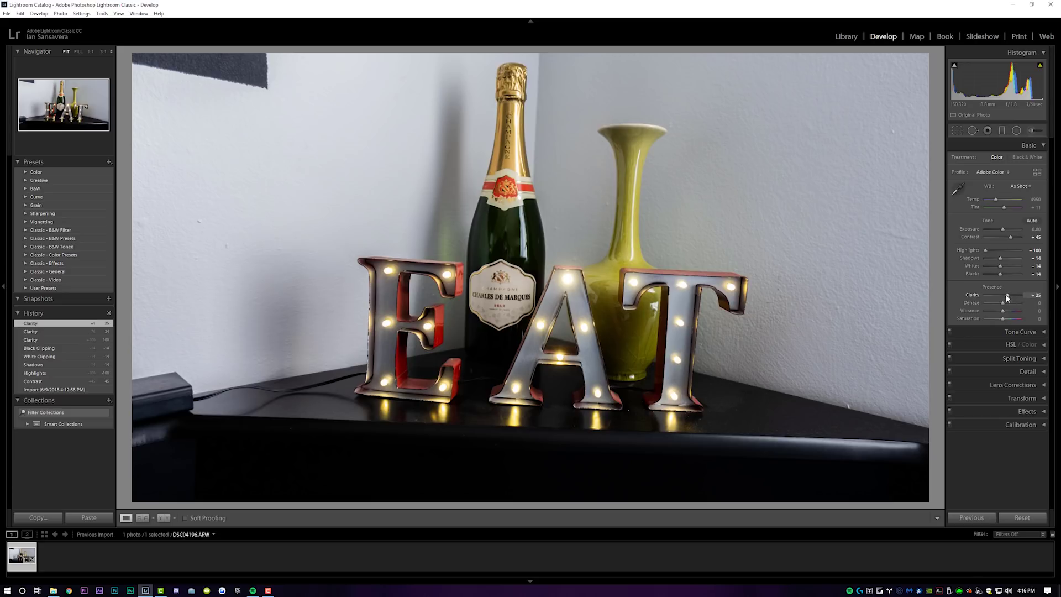
Step: Try different Dehaze amounts on the photo and set Dehaze to +5
scroll(1004, 305, "up", 3)
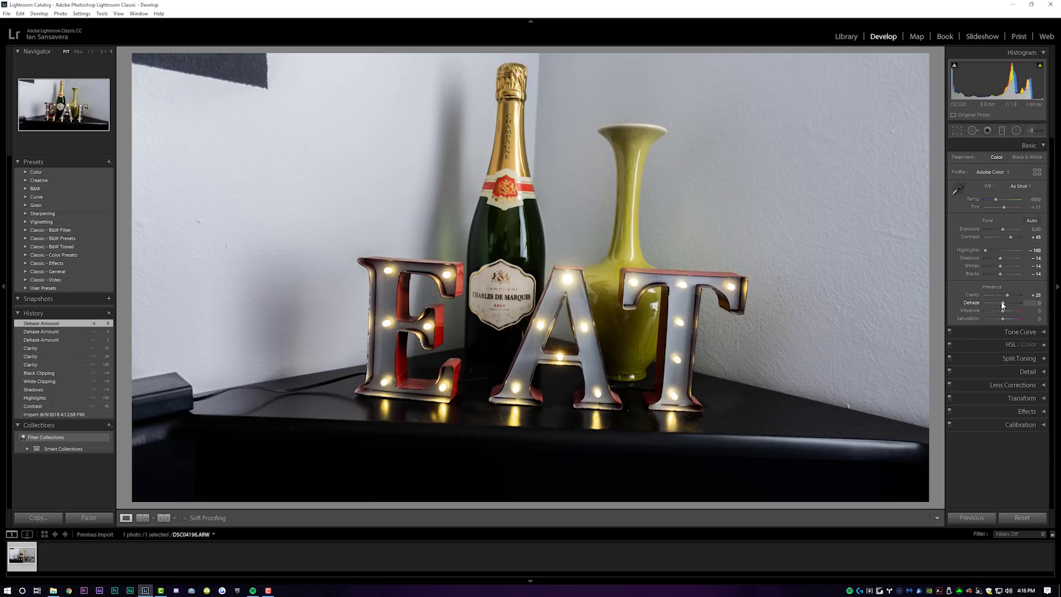
scroll(1001, 302, "up", 5)
scroll(1004, 304, "down", 4)
left_click(1035, 303)
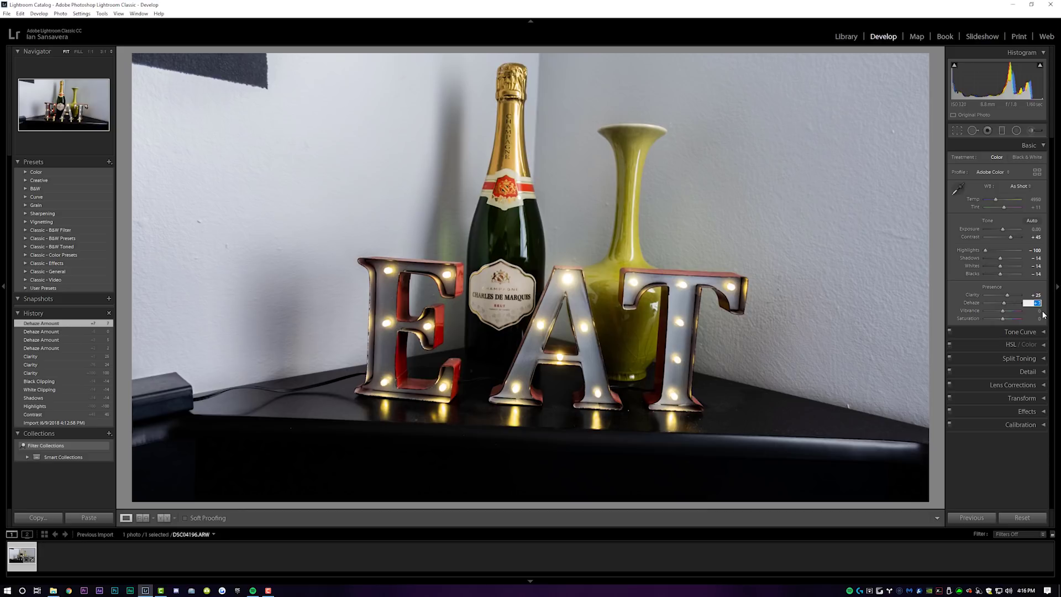
type("5")
key("Return")
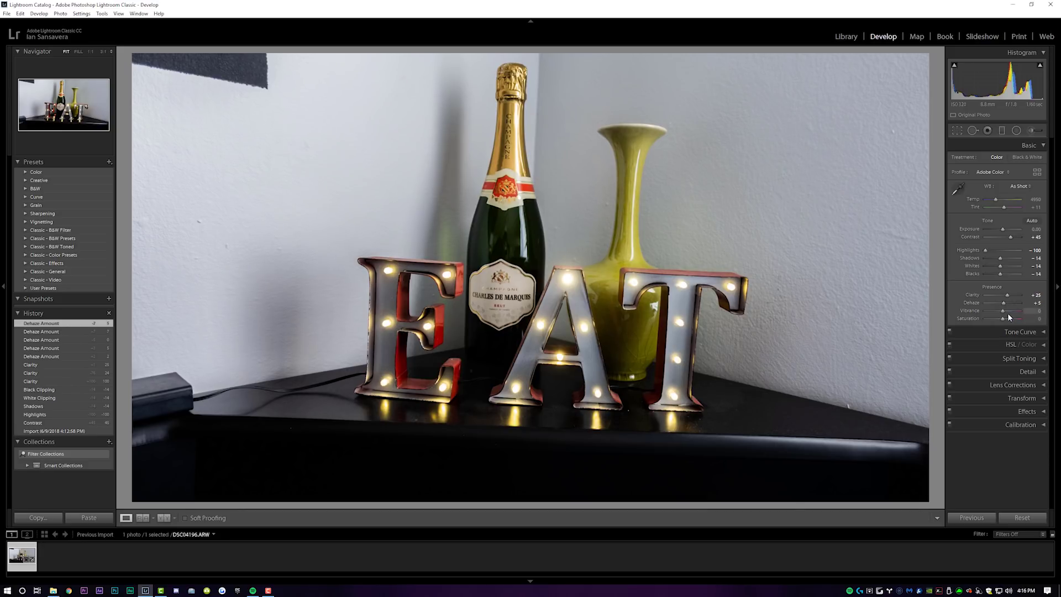
Step: Try stronger Vibrance and Saturation amounts on the photo and reset both to 0
left_click_drag(1012, 313, 1010, 319)
double_click(1013, 311)
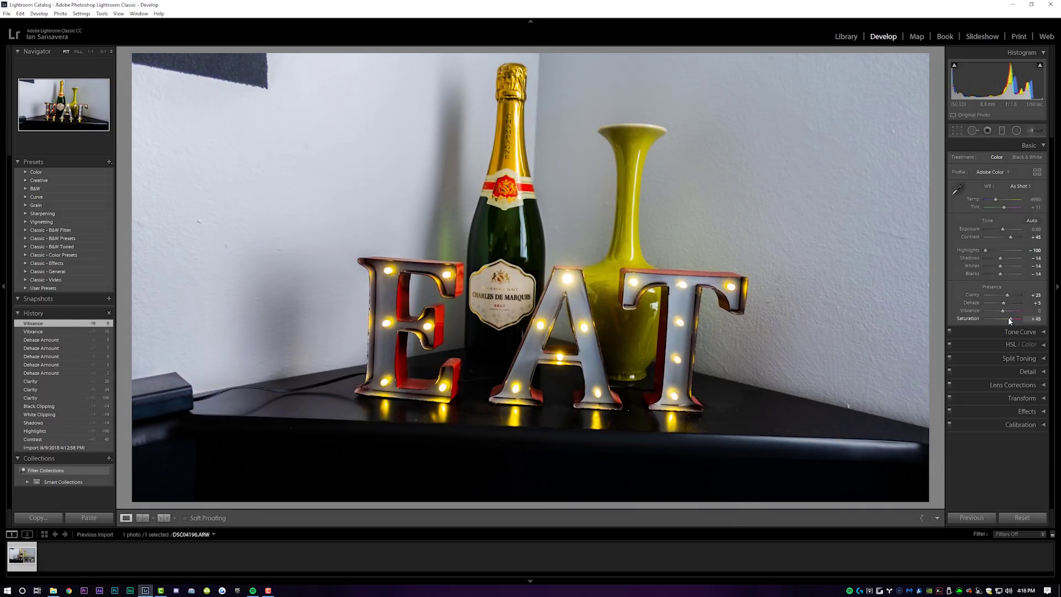
double_click(1008, 319)
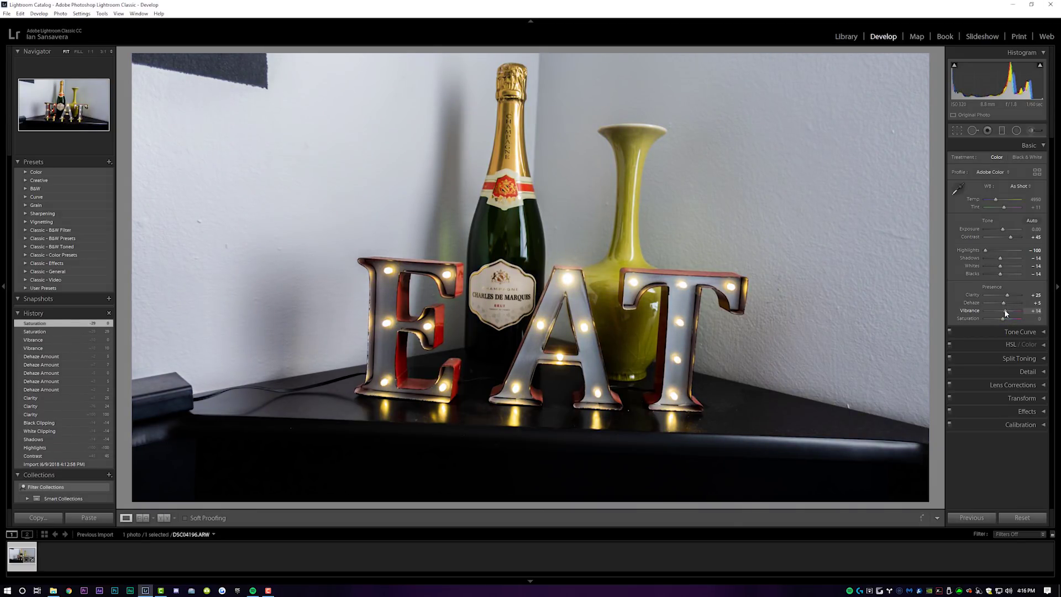
Step: Set Vibrance to +12 and Saturation to +5 for the photo
left_click(1033, 310)
type("5")
key("Return")
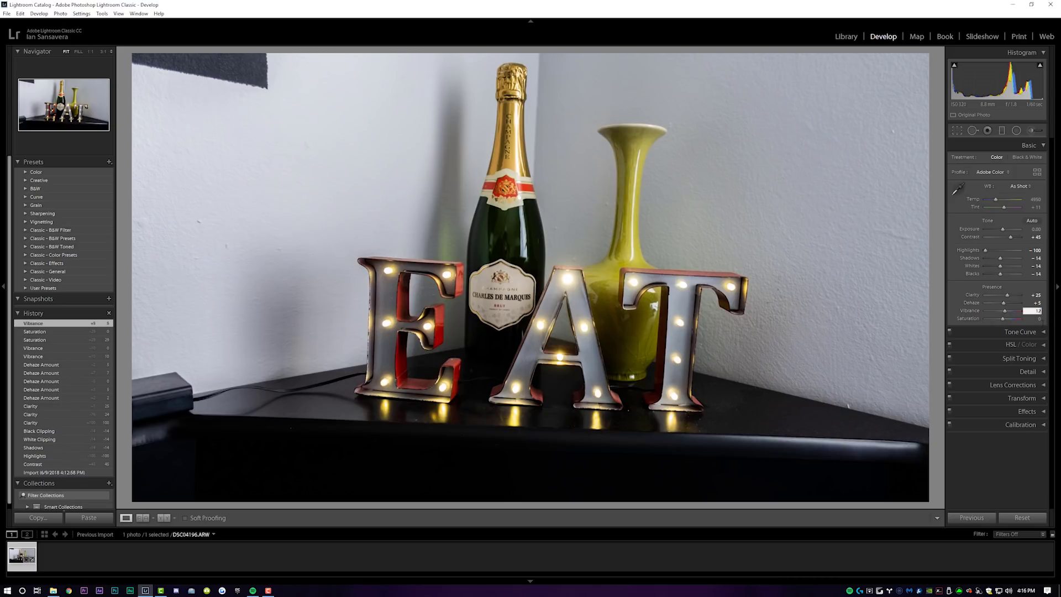
type("12")
key("Return")
left_click(1032, 319)
type("5")
key("Return")
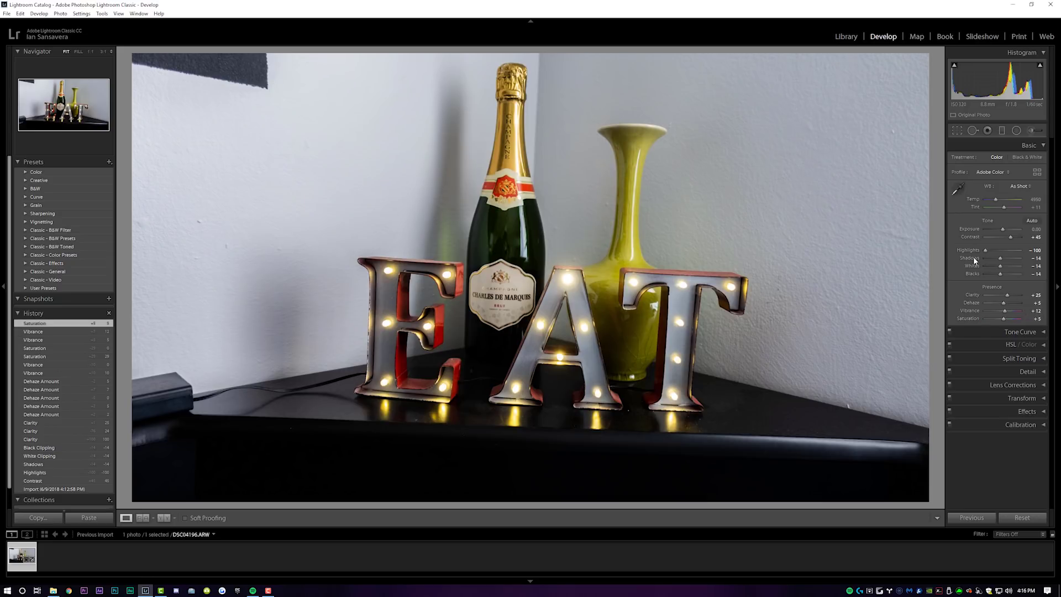
Step: Shape the RGB tone curve into an S by adding two points, lowering the shadow point and raising the highlight point
left_click(1043, 333)
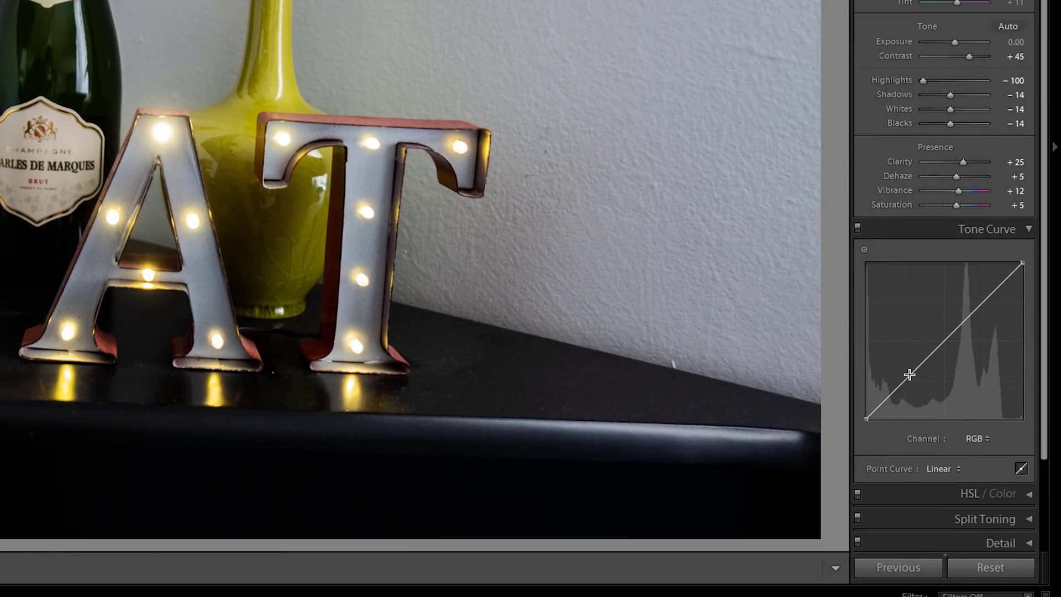
left_click(910, 375)
left_click(986, 299)
left_click_drag(986, 297, 982, 281)
left_click_drag(912, 372, 916, 384)
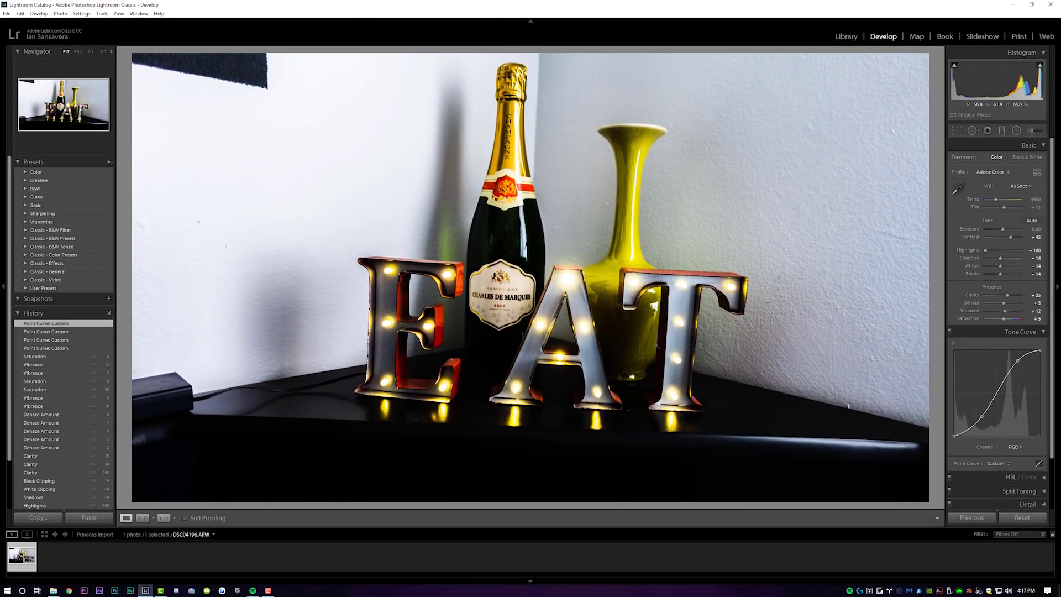
Step: Soften the tone curve by raising the shadow point slightly, lowering the highlight end and lifting the black point
left_click_drag(981, 416, 981, 413)
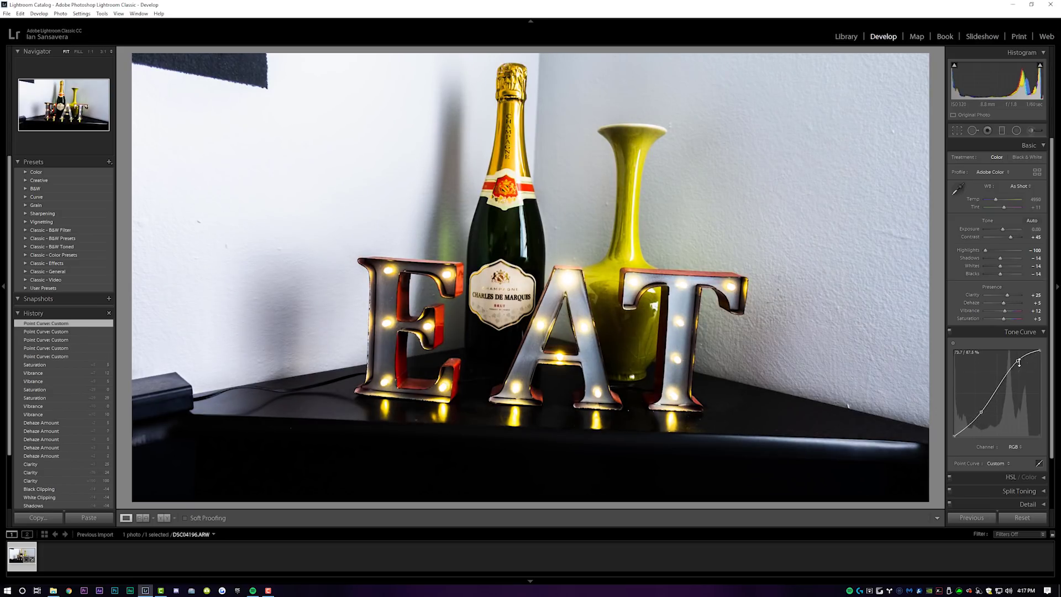
left_click_drag(1017, 361, 1044, 357)
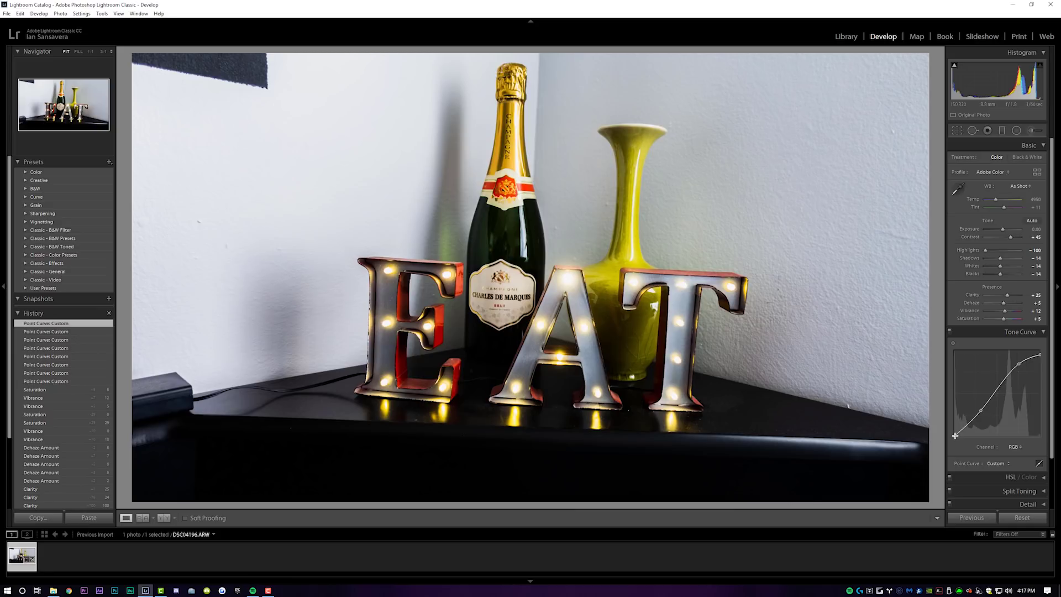
left_click_drag(955, 435, 953, 432)
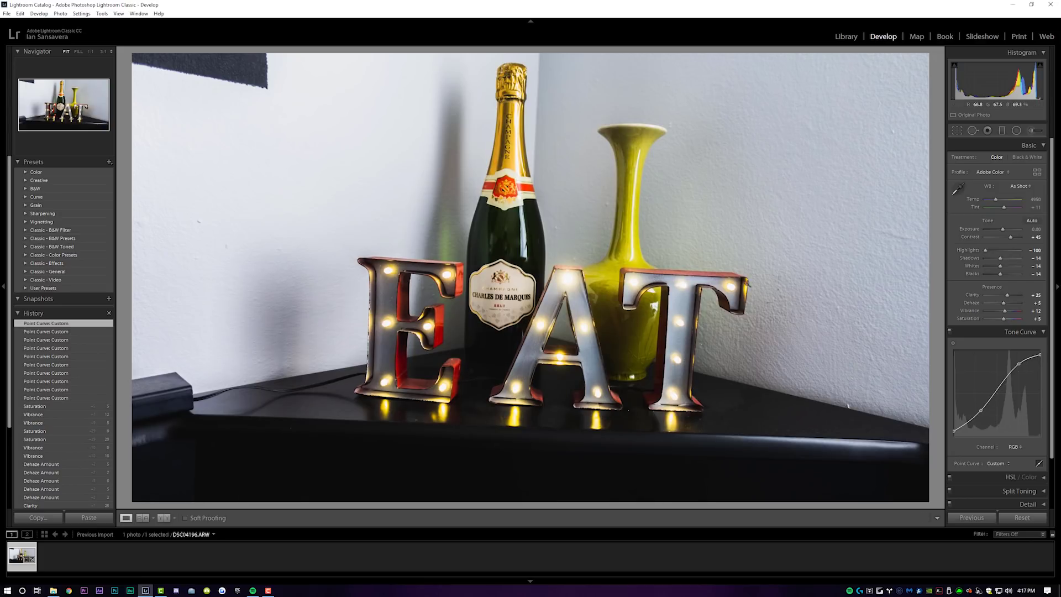
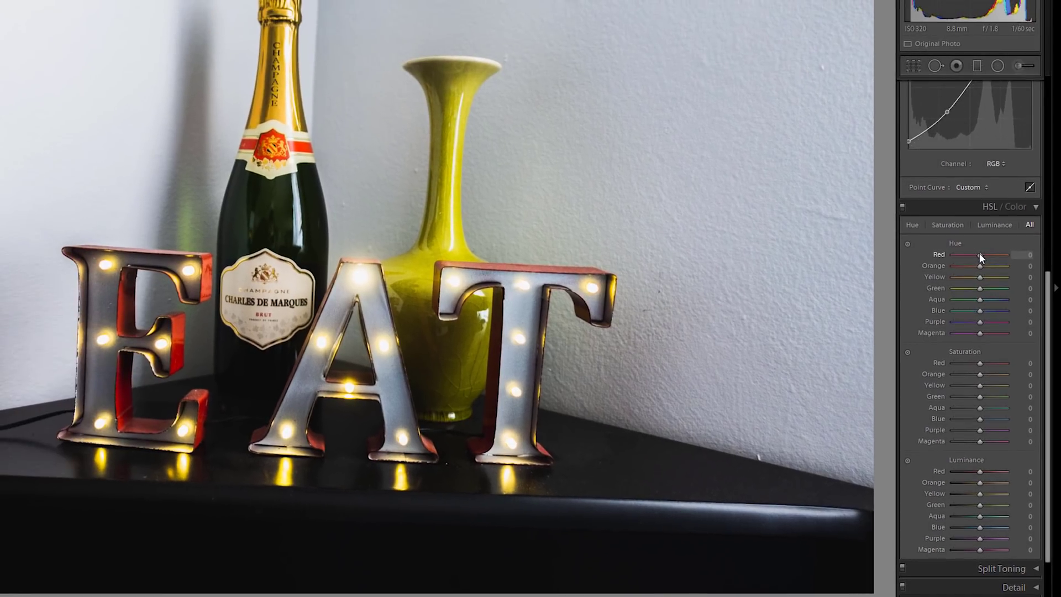
Step: Try the Red hue at -100 and +100 in the HSL adjustments and reset it to 0
left_click_drag(977, 246, 944, 246)
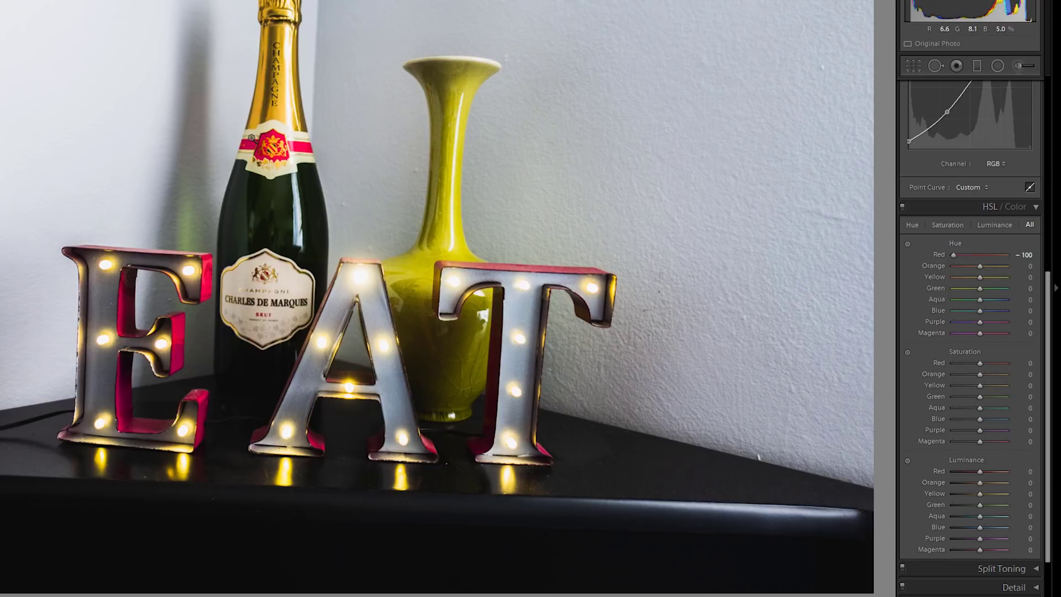
left_click_drag(954, 255, 1038, 253)
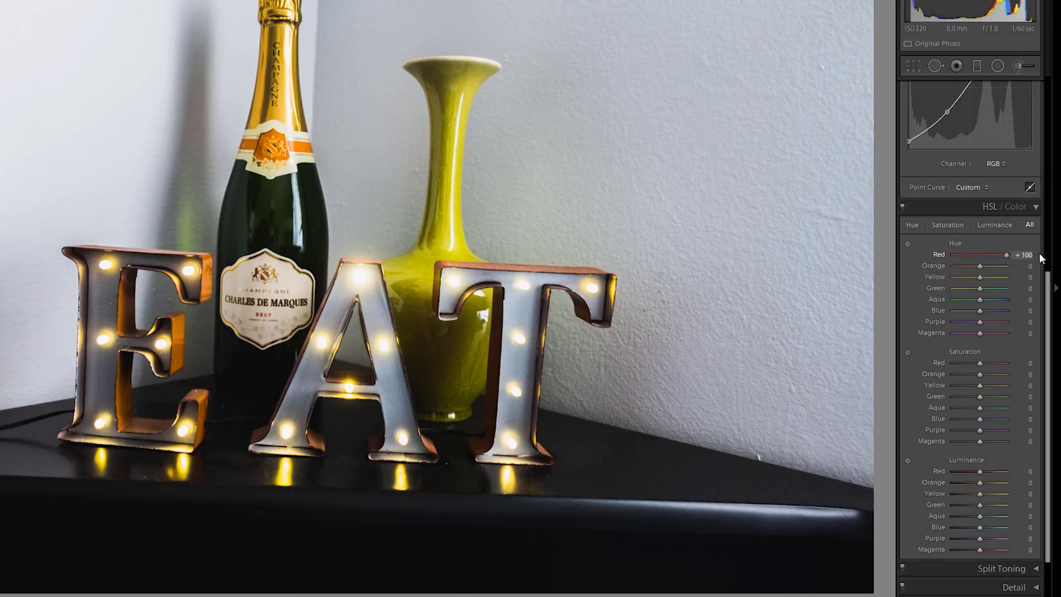
left_click_drag(956, 254, 983, 255)
double_click(983, 256)
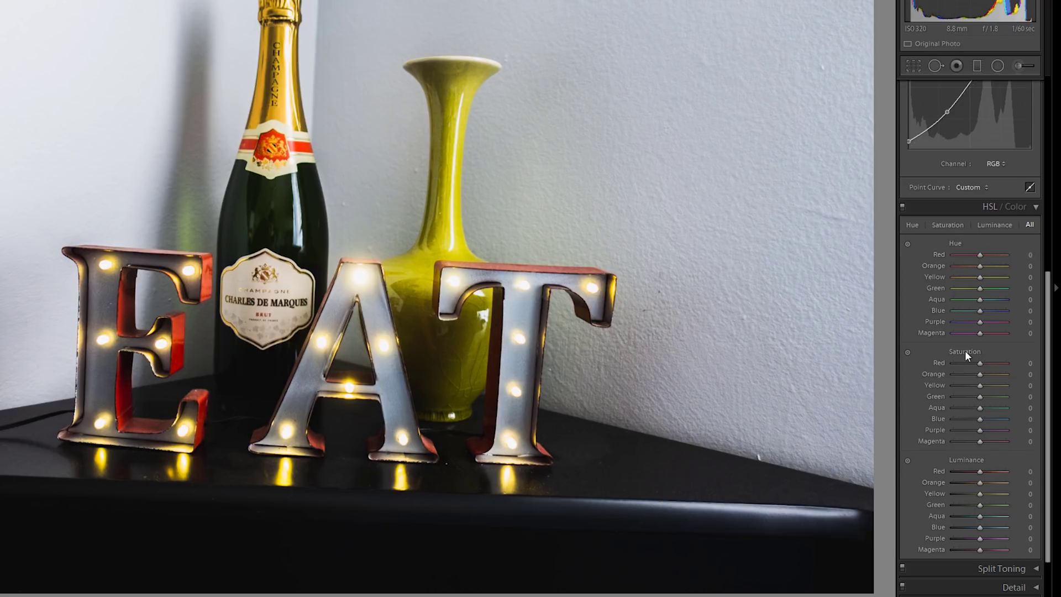
Step: Try different Red saturation and Red luminance amounts, including luminance at -100 and +40, and reset both to 0
left_click_drag(1012, 359, 979, 366)
double_click(993, 363)
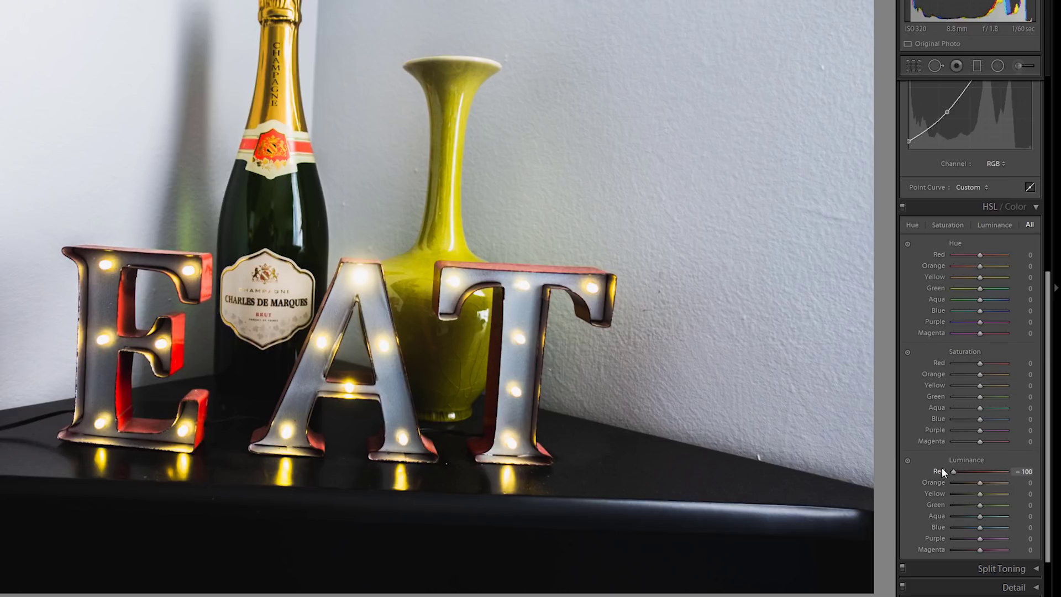
left_click_drag(952, 471, 990, 469)
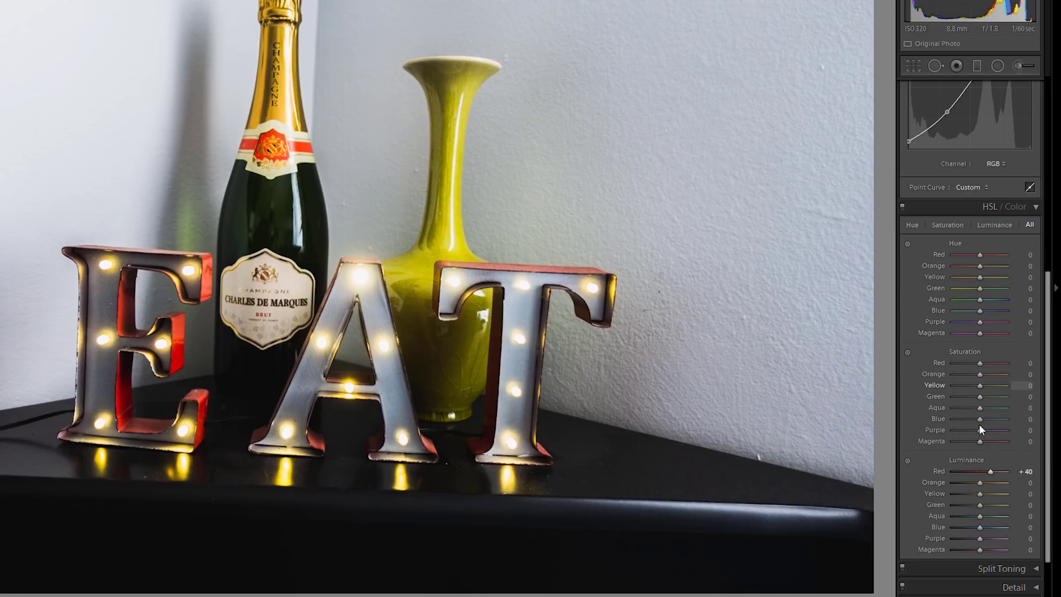
double_click(990, 469)
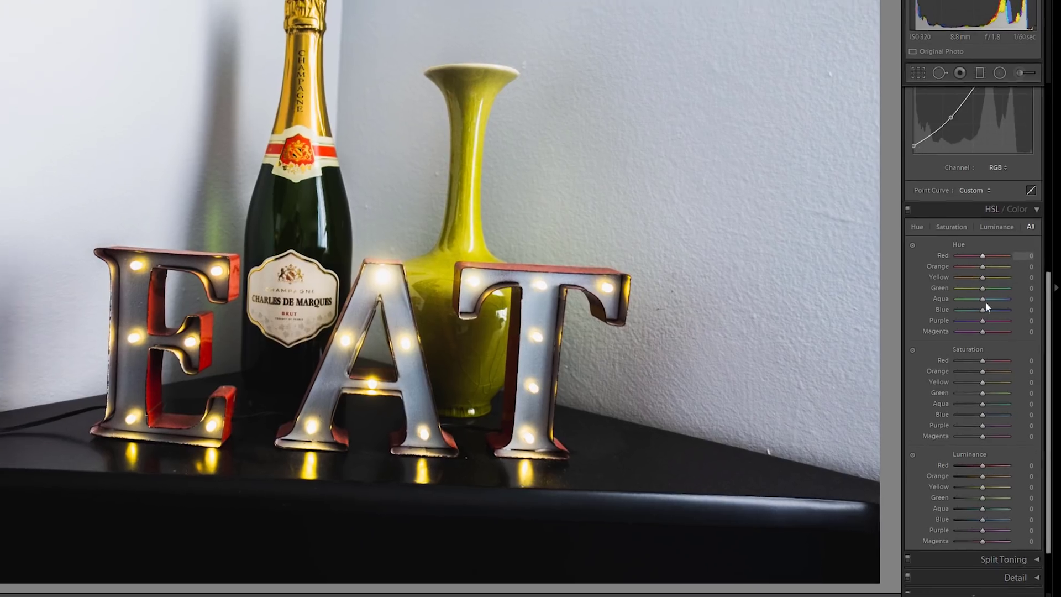
Step: Set the Red saturation to +33 and the Red luminance to +31 in the HSL adjustments
left_click_drag(980, 363, 1010, 341)
left_click_drag(1004, 415, 1010, 414)
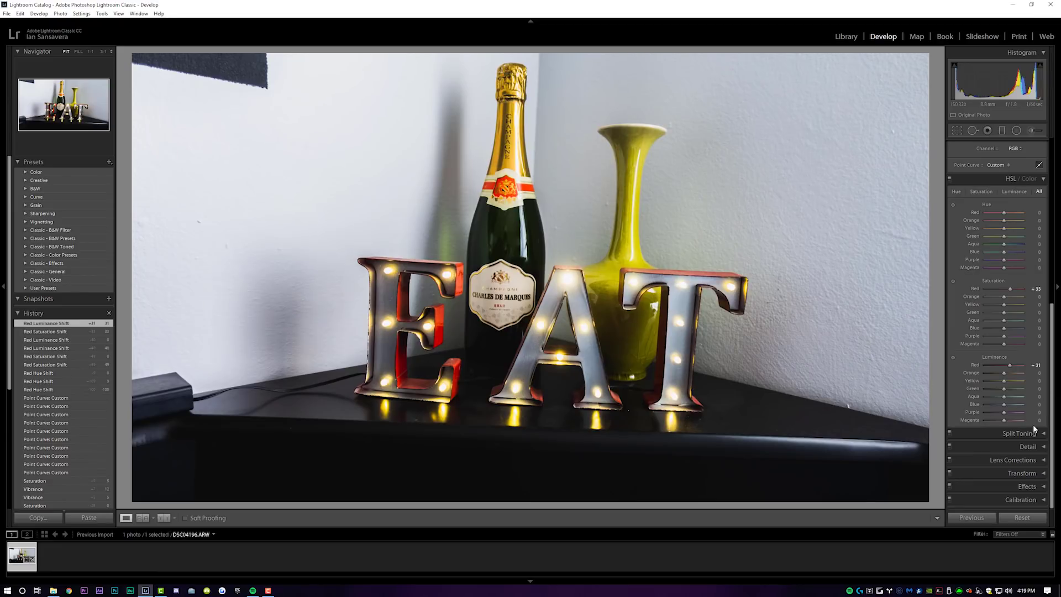
Step: Split-tone the photo with highlights at hue 30 and saturation 25, and shadows at hue 197 and saturation 8
left_click(1019, 433)
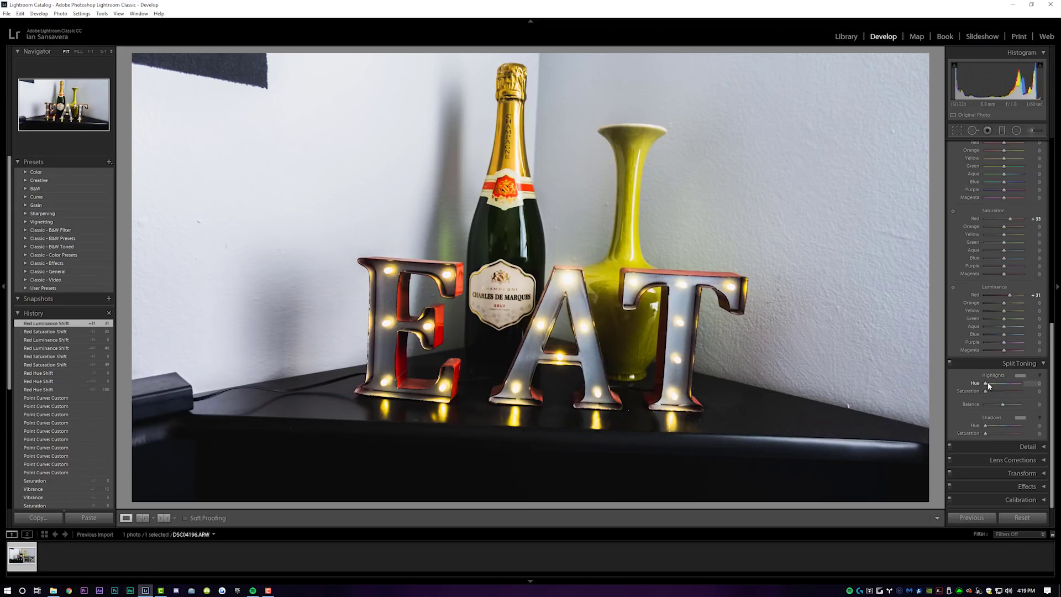
left_click_drag(985, 391, 1016, 390)
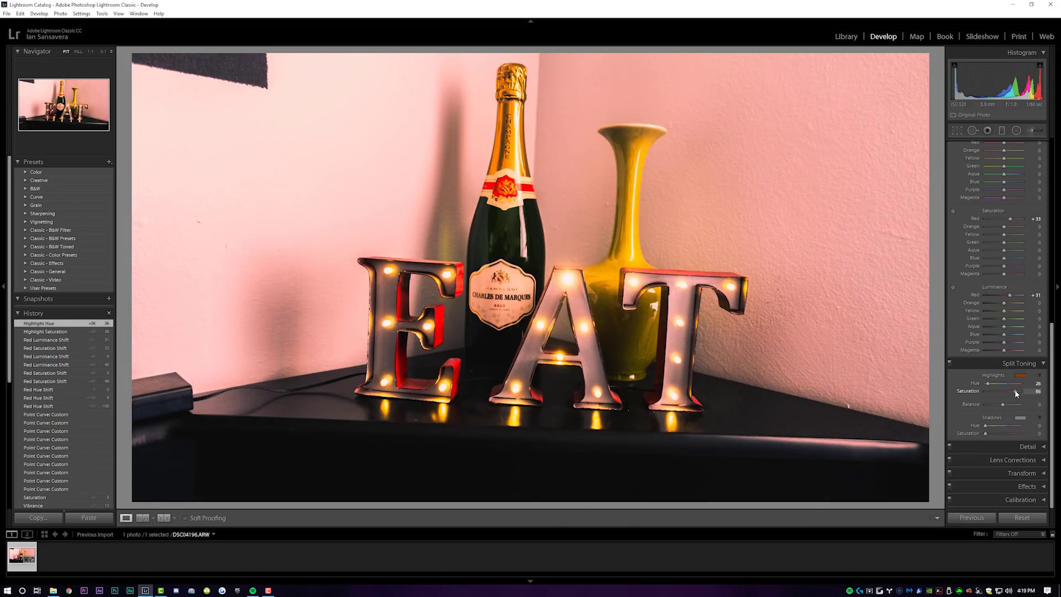
left_click_drag(985, 433, 1004, 427)
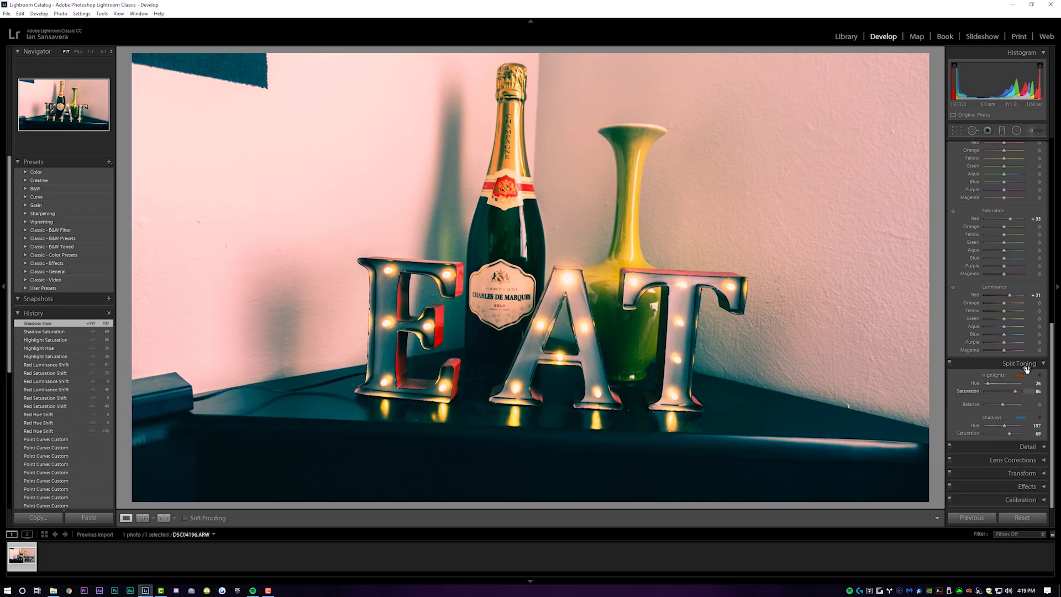
mouse_move(987, 382)
left_mouse_down()
mouse_move(1015, 391)
mouse_move(993, 391)
left_mouse_up()
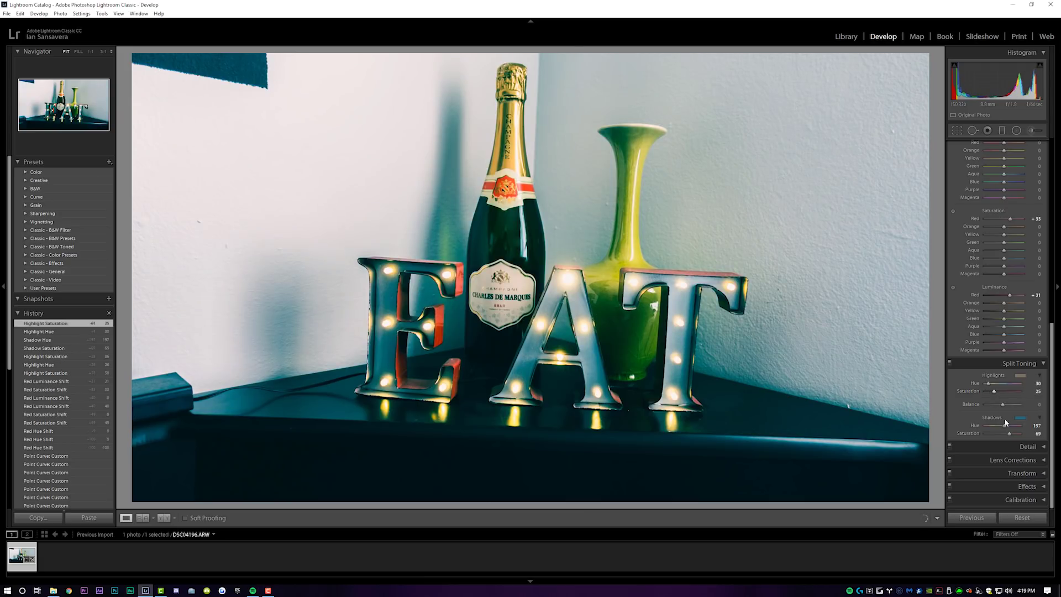
left_click_drag(993, 436, 986, 432)
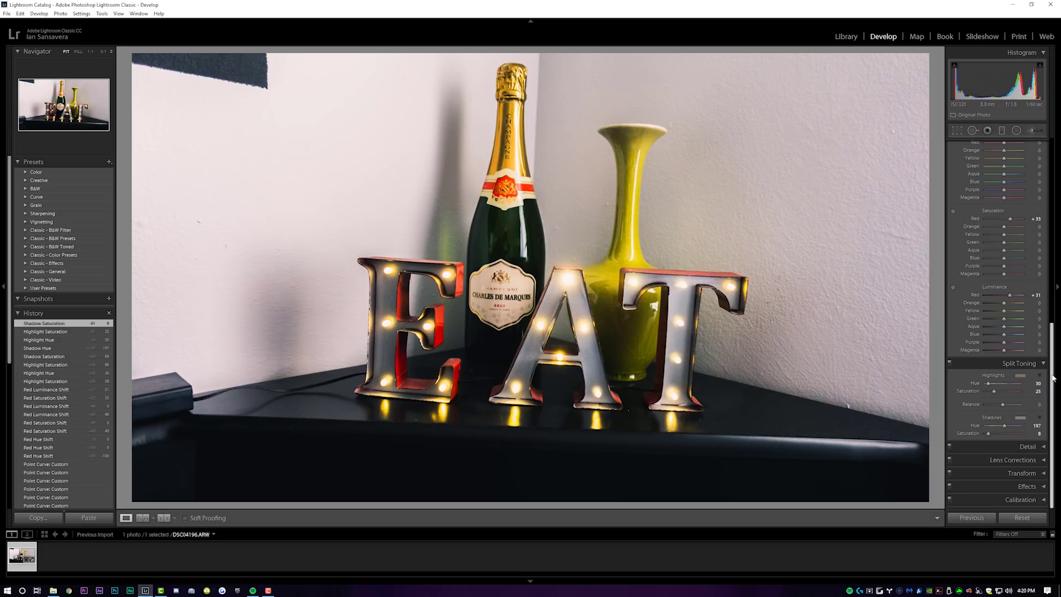
Step: Set the detail preview to the red edge of the letter E and try several sharpening amounts, settling on 55
left_click(1046, 445)
scroll(1054, 397, "down", 5)
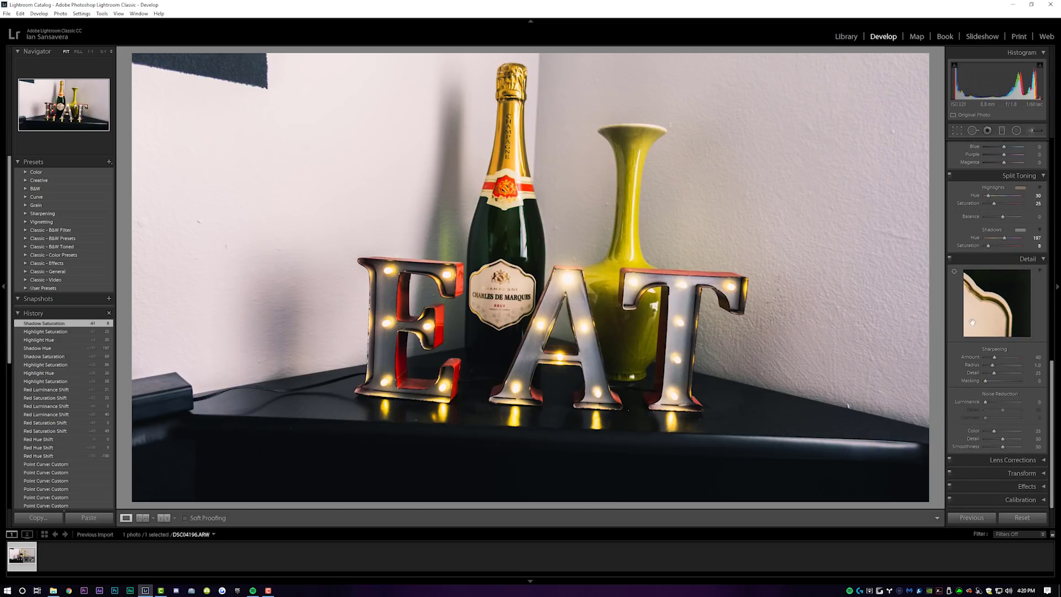
left_click(954, 273)
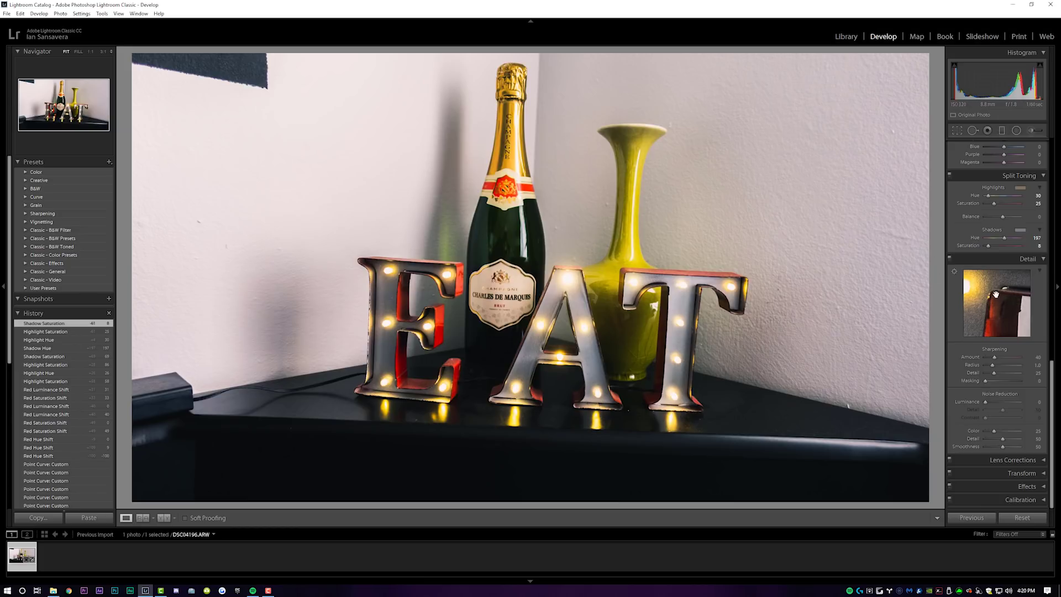
left_click_drag(994, 357, 995, 355)
left_click_drag(967, 436, 969, 438)
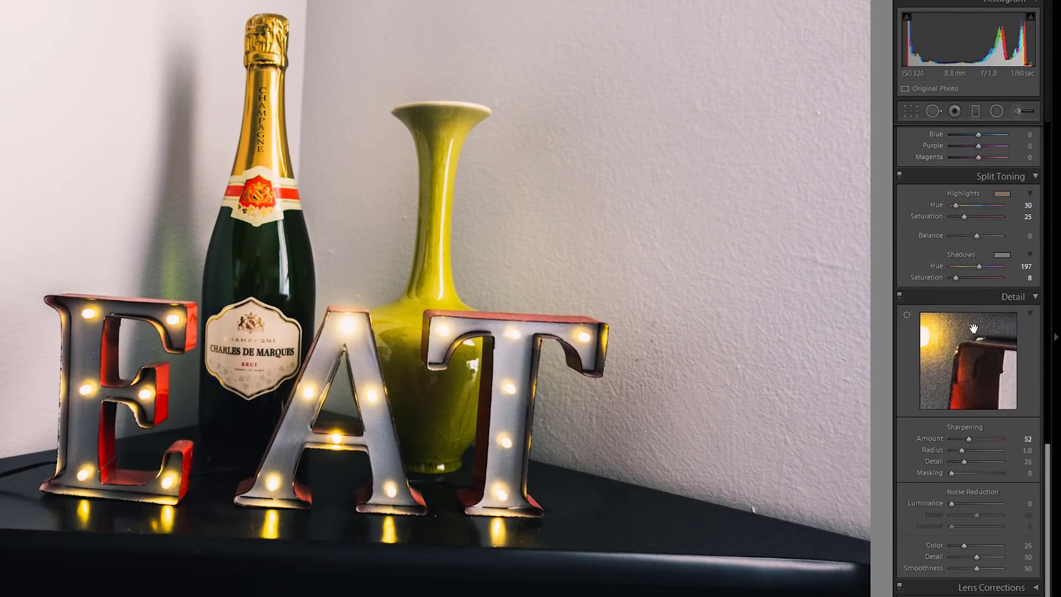
left_click(91, 316)
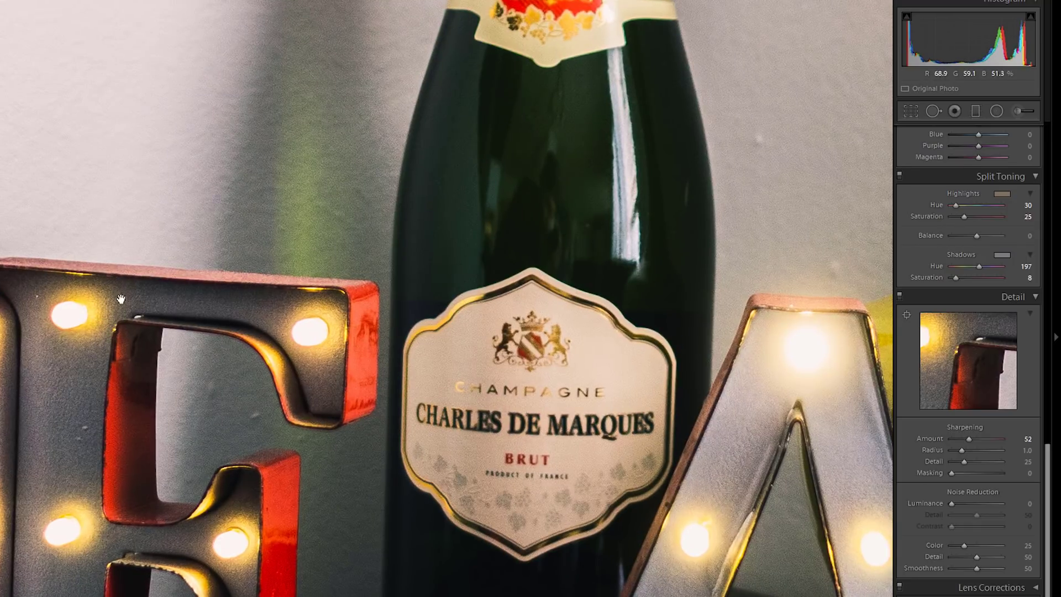
left_click_drag(976, 438, 1031, 450)
left_click_drag(1002, 438, 973, 441)
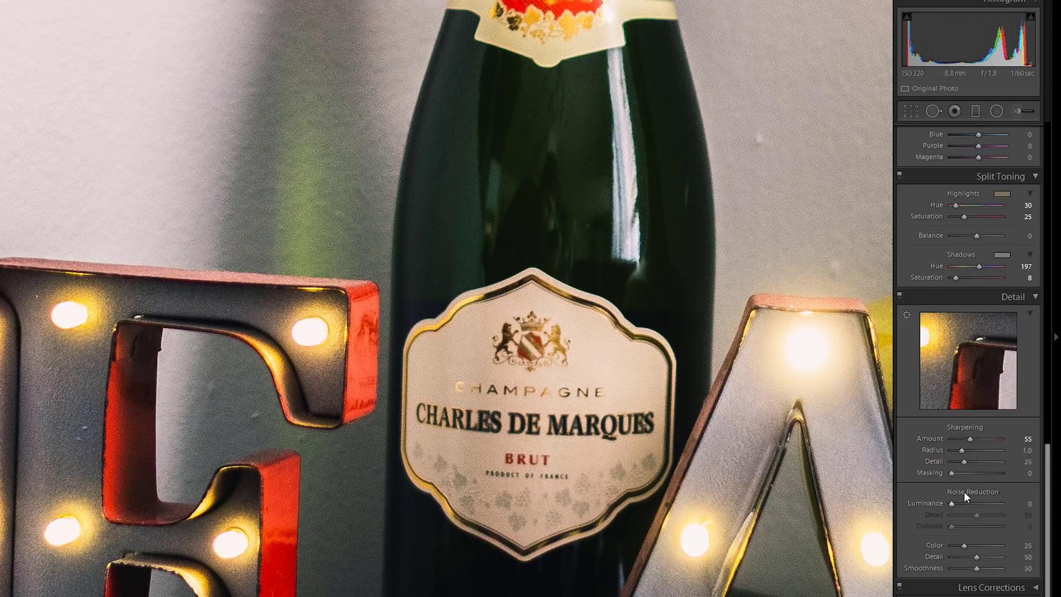
Step: Set the luminance noise reduction to 50 with its detail at 50
left_click_drag(950, 505, 940, 506)
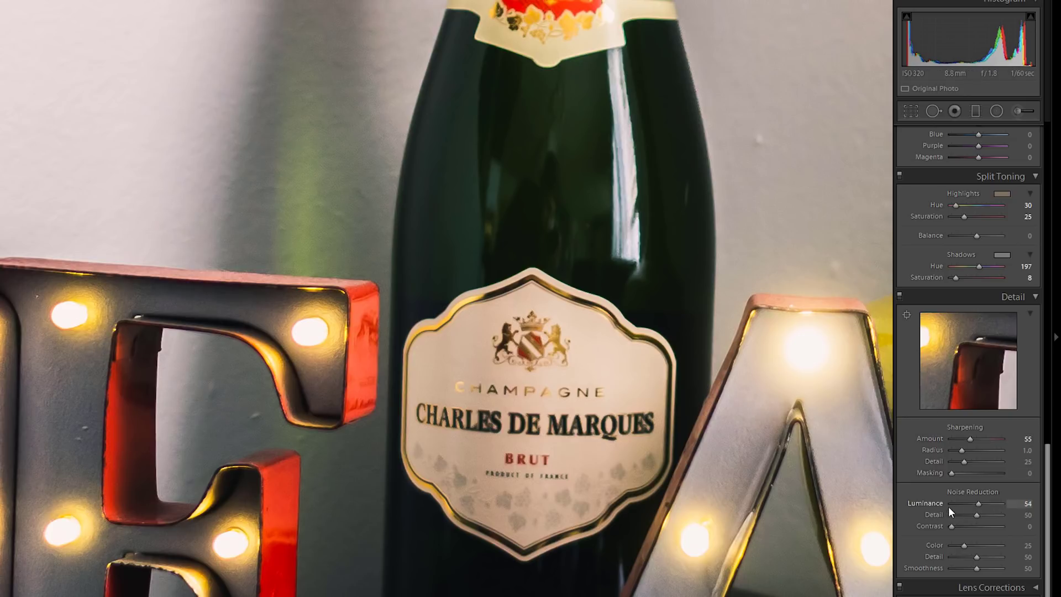
left_click_drag(977, 502, 976, 503)
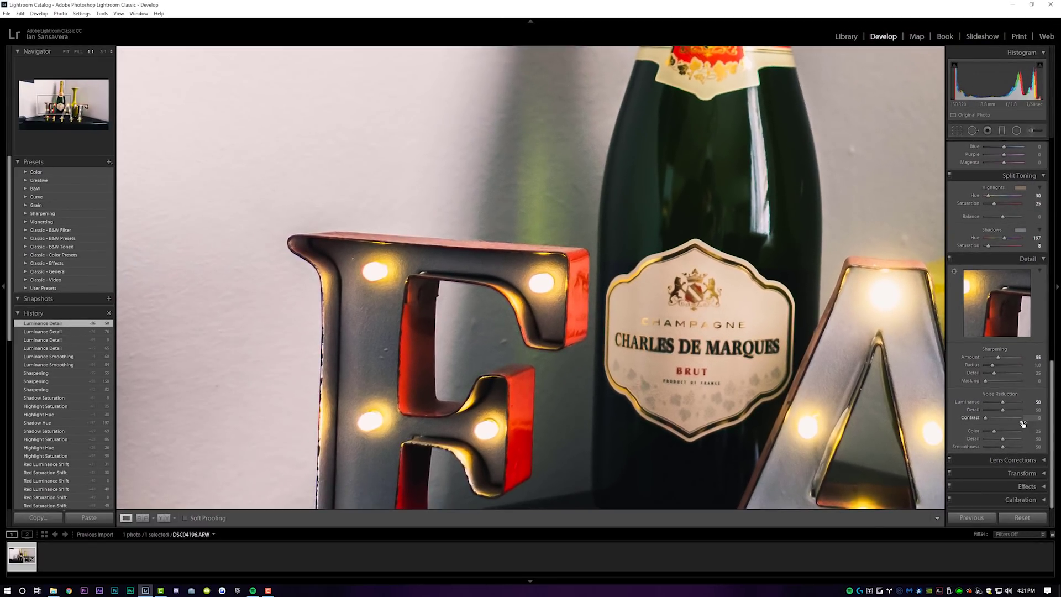
Step: Enable lens profile corrections and choose the Sony make with the Sony 24mm F2 ZA SSM model
left_click(1044, 461)
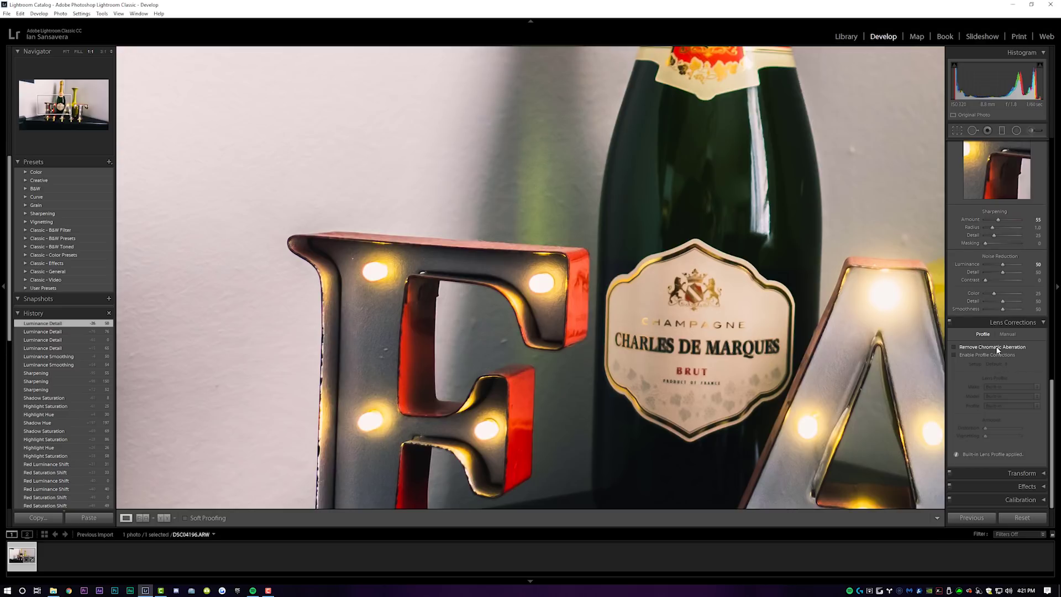
left_click(978, 356)
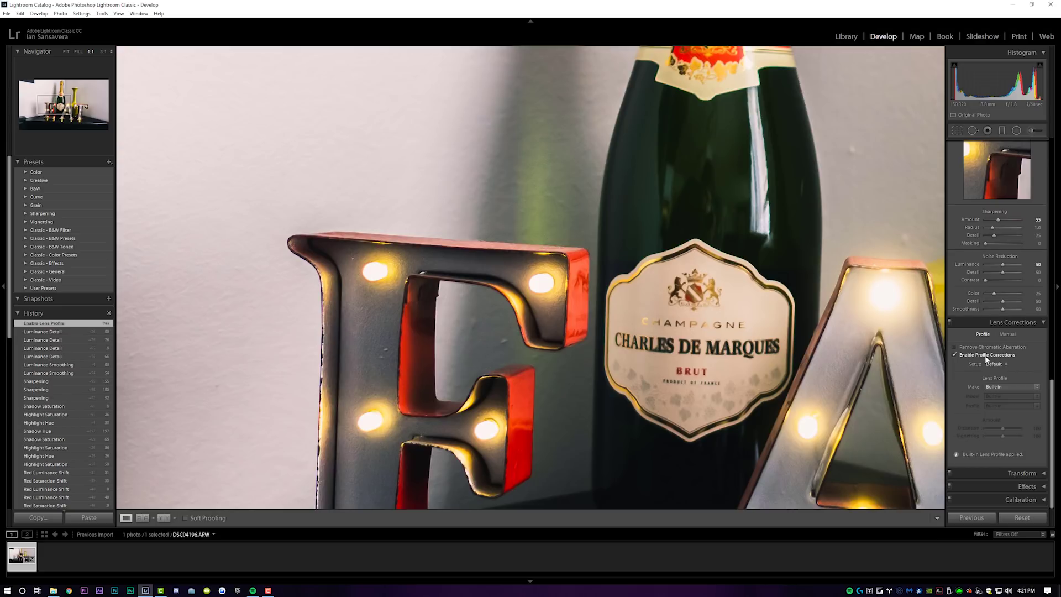
left_click(999, 387)
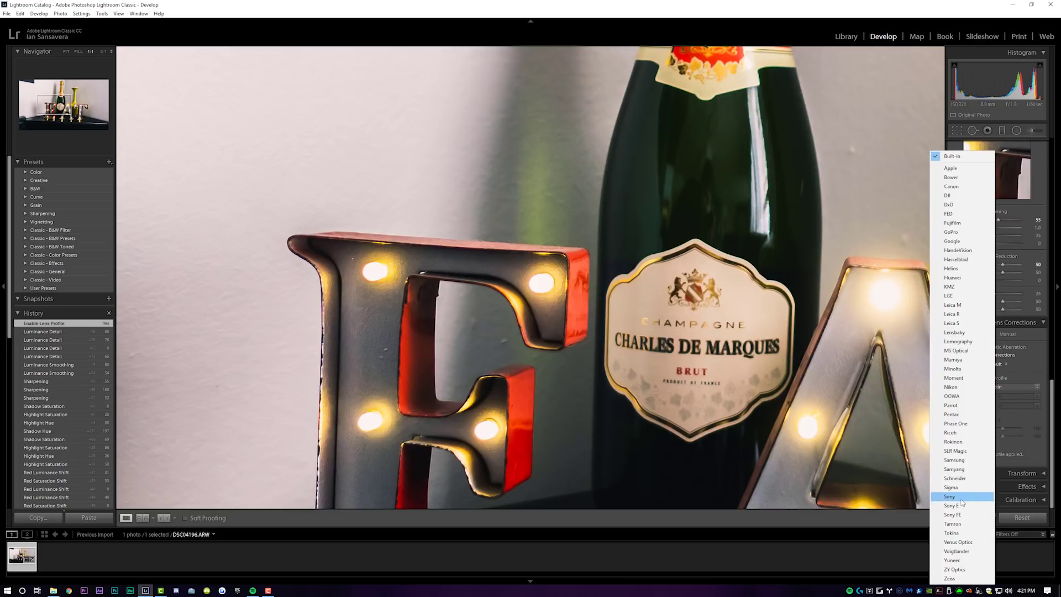
left_click(953, 496)
left_click(1006, 396)
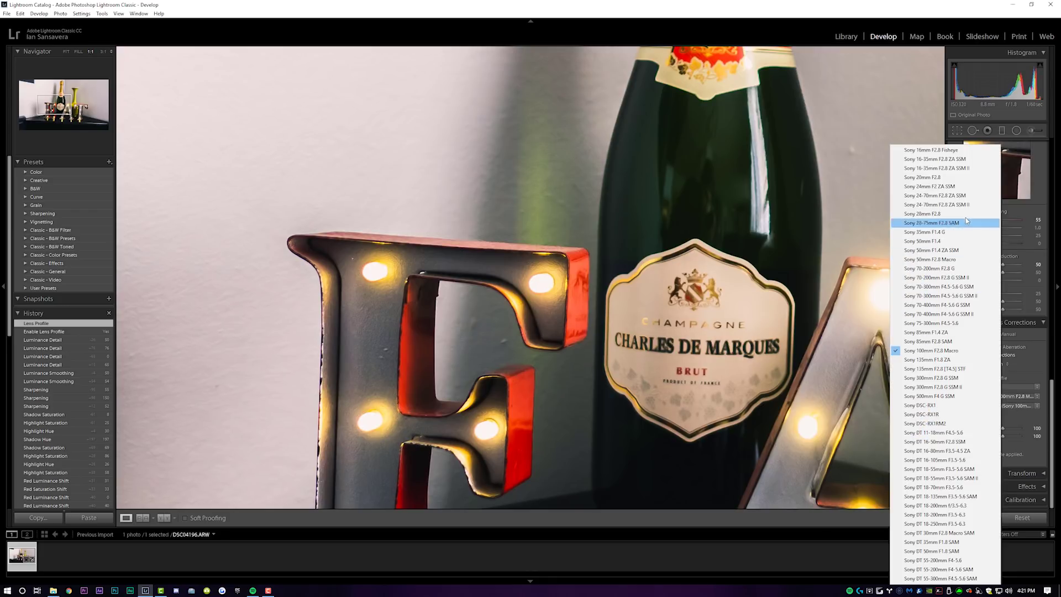
left_click(945, 187)
Step: Compare the whole photo with the lens corrections turned off and back on
left_click(677, 224)
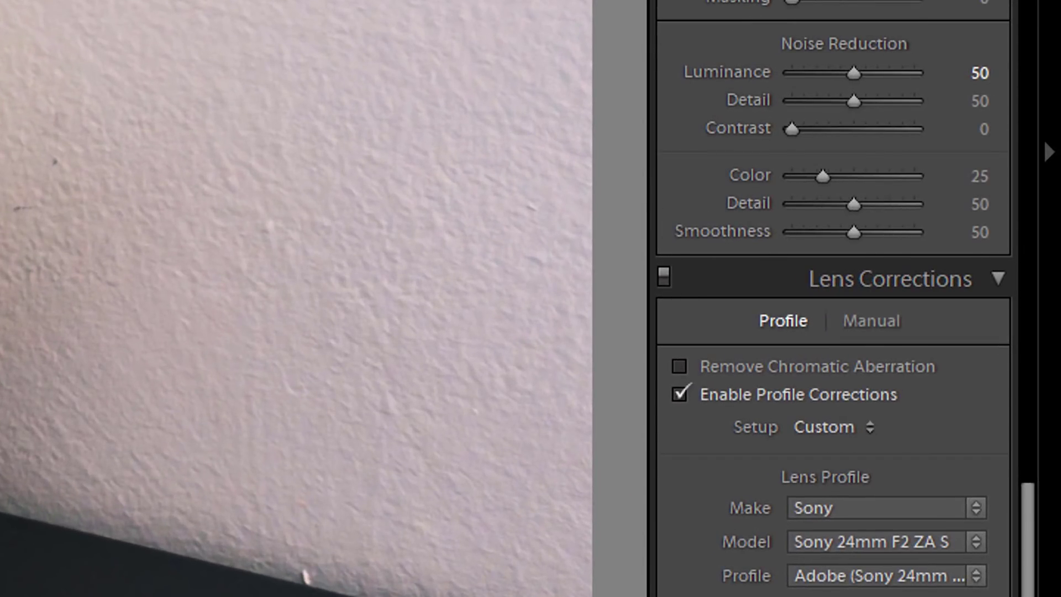
left_click(664, 273)
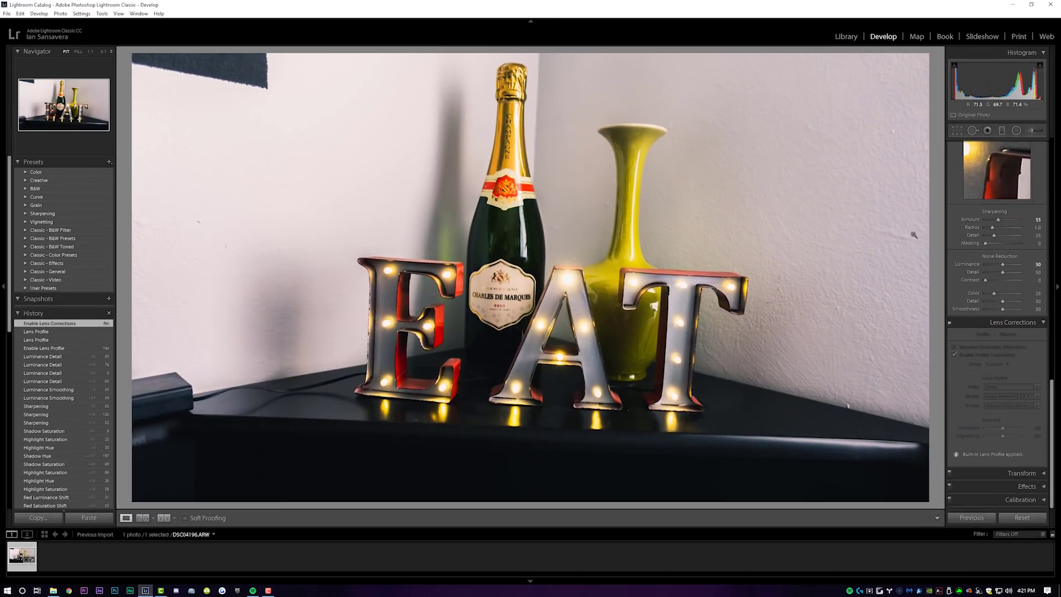
left_click(950, 321)
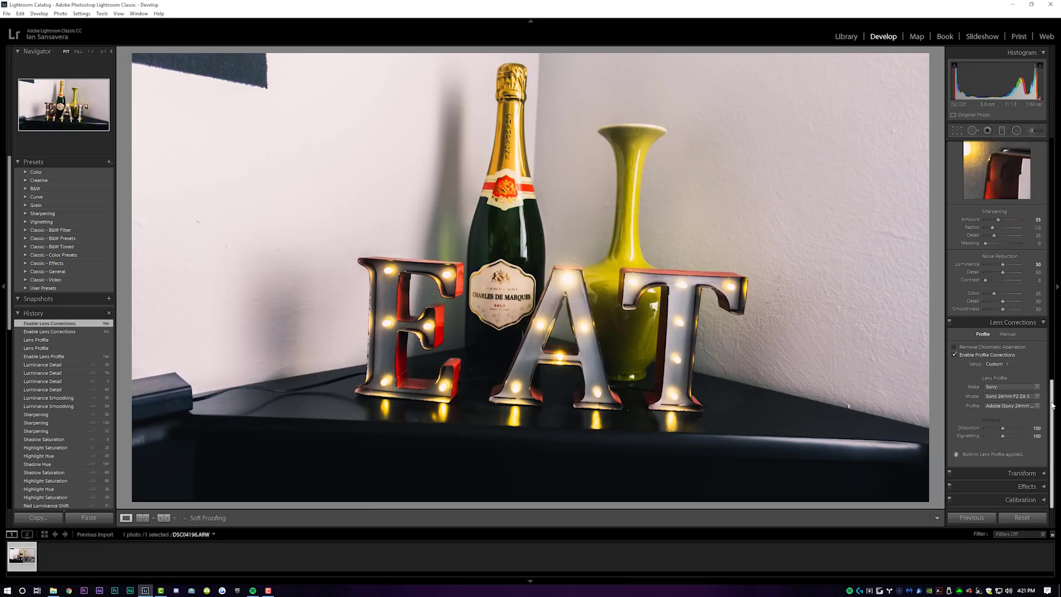
Step: Try a negative vertical perspective in the Transform adjustments and reset it to 0
key("ctrl+7")
scroll(1053, 402, "down", 1)
mouse_move(1002, 383)
left_mouse_down()
mouse_move(987, 383)
mouse_move(1006, 383)
mouse_move(998, 385)
left_mouse_up()
double_click(998, 385)
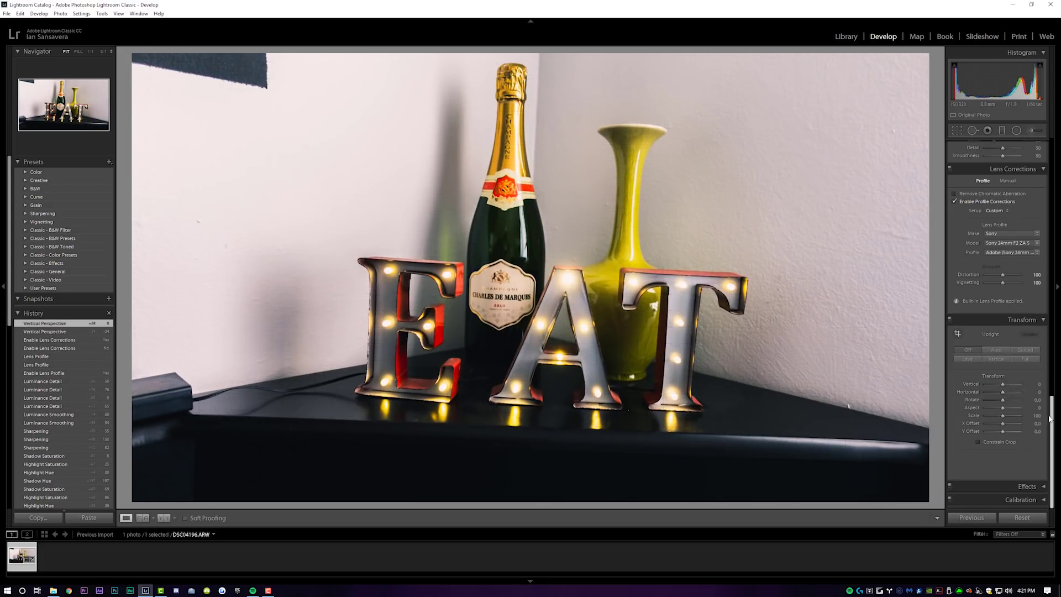
Step: Try different post-crop vignette amounts and return the amount to 0
key("ctrl+8")
left_click_drag(1003, 418, 973, 419)
mouse_move(999, 418)
left_mouse_down()
mouse_move(989, 419)
mouse_move(1004, 419)
left_mouse_up()
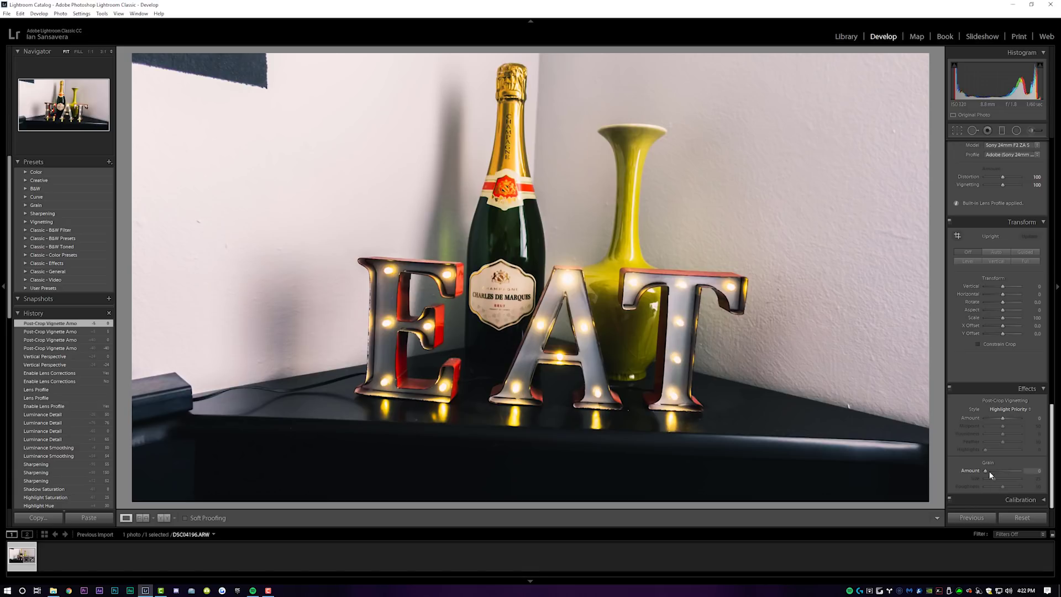
Step: Try heavy grain on the enlarged photo and set the grain amount to 20
left_click(445, 275)
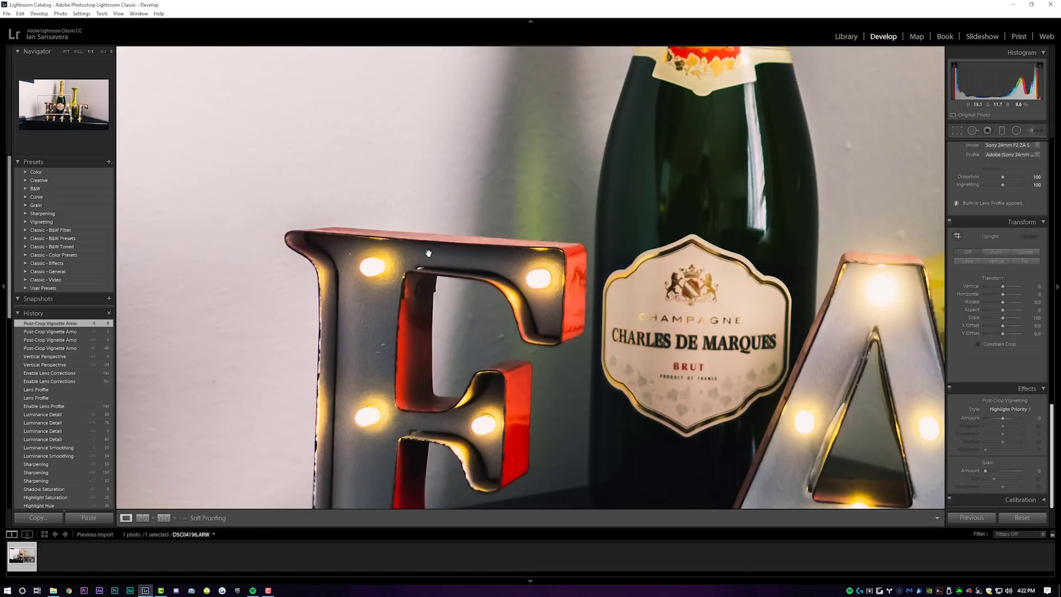
left_click_drag(1005, 472, 1018, 472)
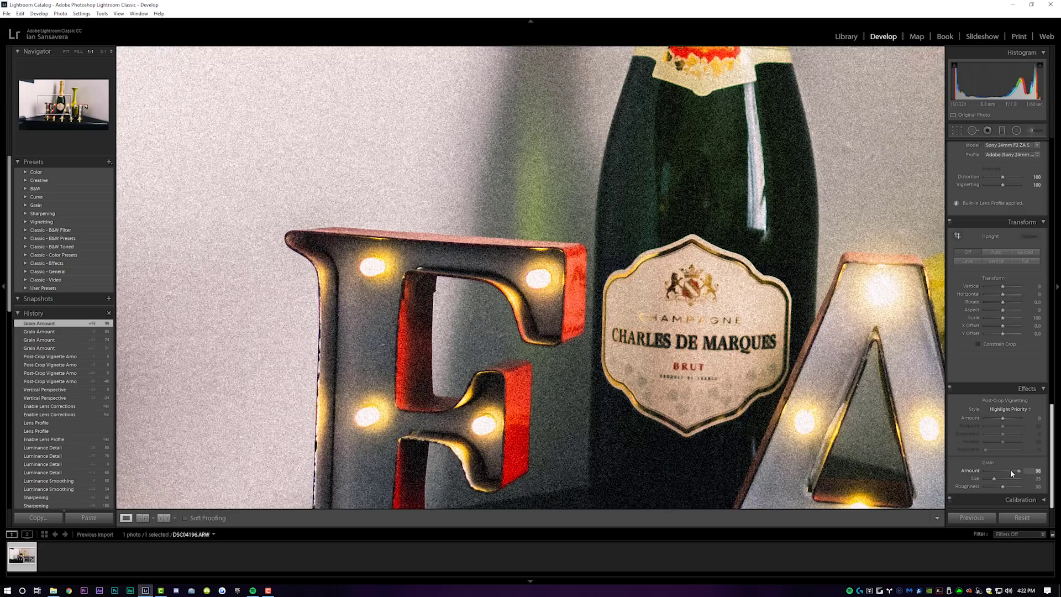
left_click_drag(987, 468, 993, 471)
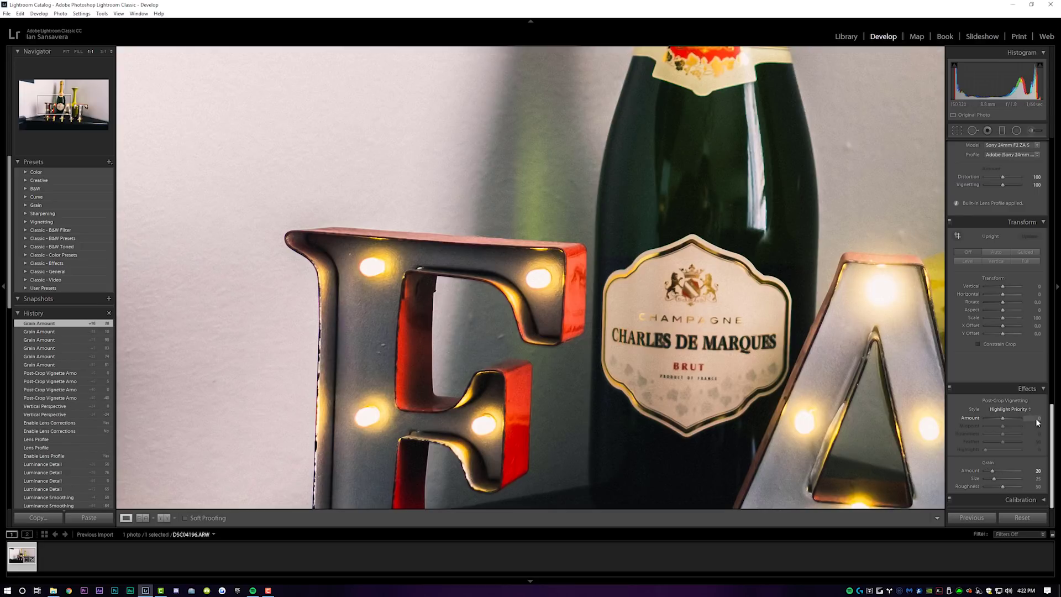
Step: Try a Red Primary hue of -95 and a Green Primary hue shift in Calibration, and reset both hues to 0
left_click(1044, 501)
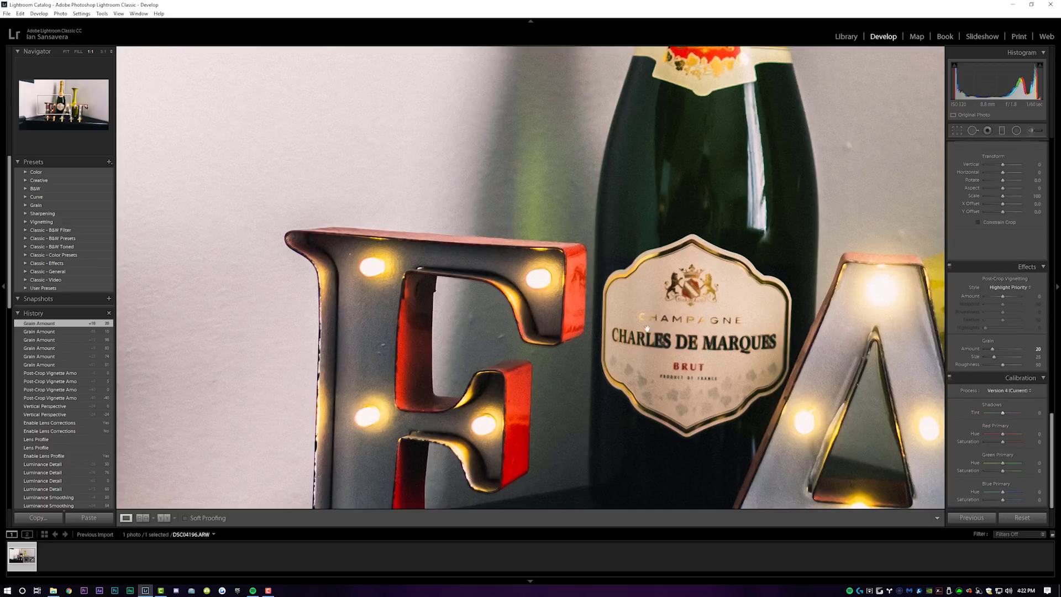
left_click(602, 310)
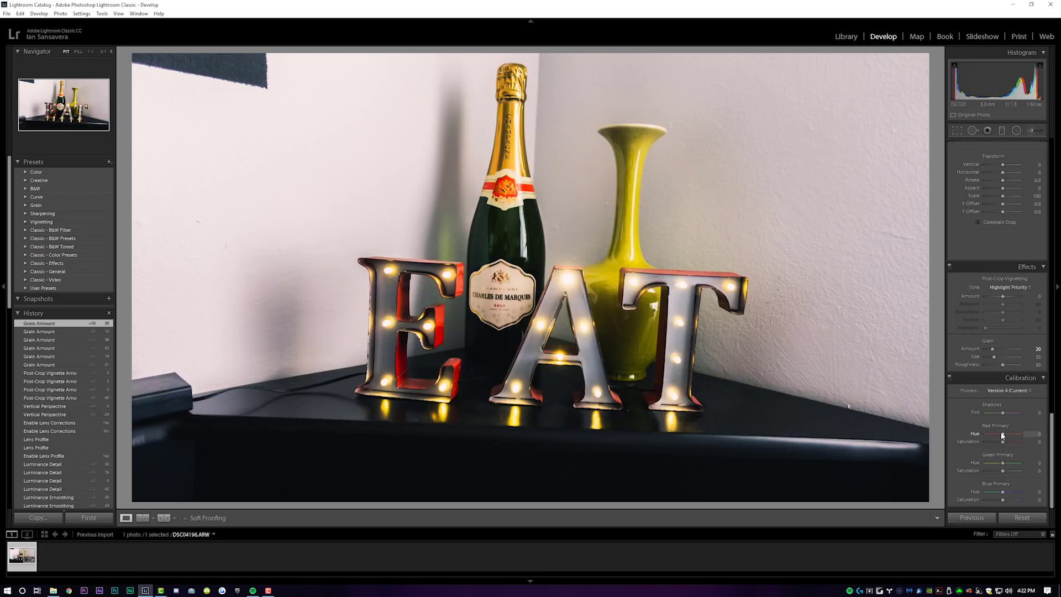
left_click_drag(992, 432, 986, 433)
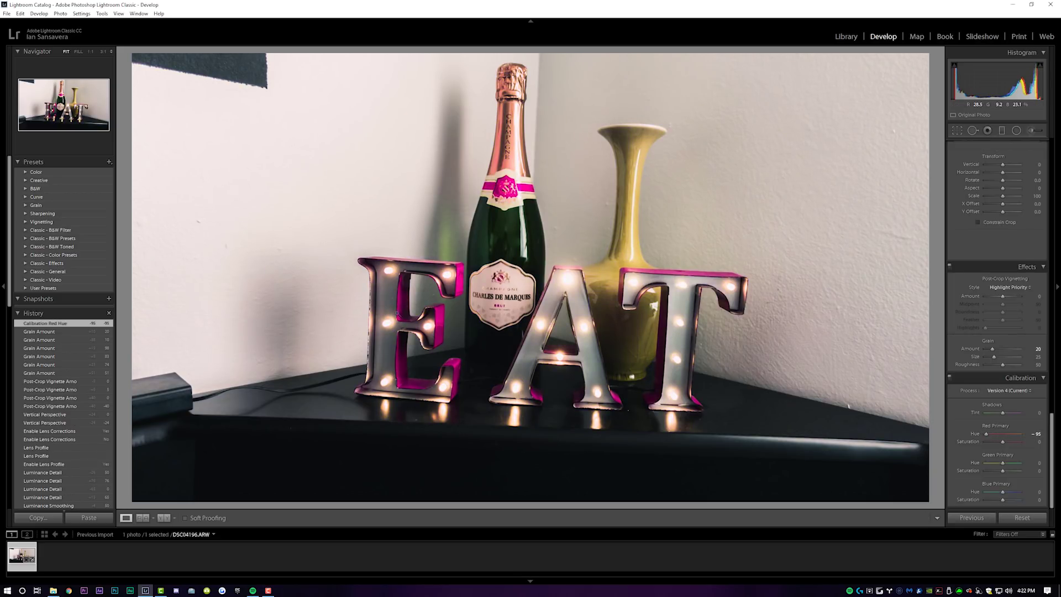
left_click_drag(1022, 435, 1003, 432)
double_click(1003, 433)
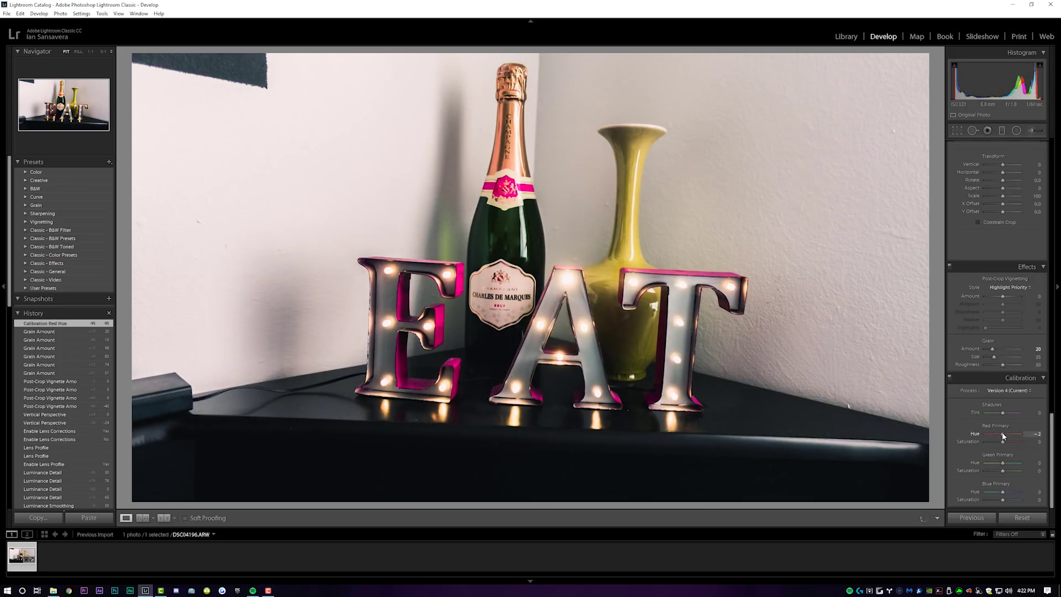
left_click_drag(997, 460, 1009, 441)
double_click(1002, 462)
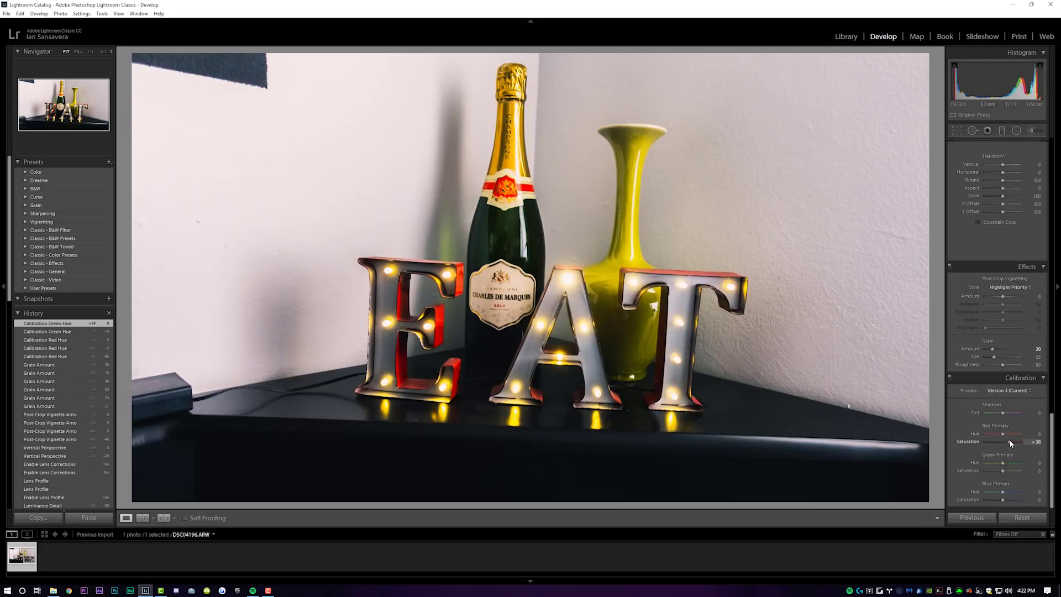
Step: Set the calibration saturation to +21 for Red Primary, -24 for Green Primary and -7 for Blue Primary
left_click_drag(1006, 442, 998, 471)
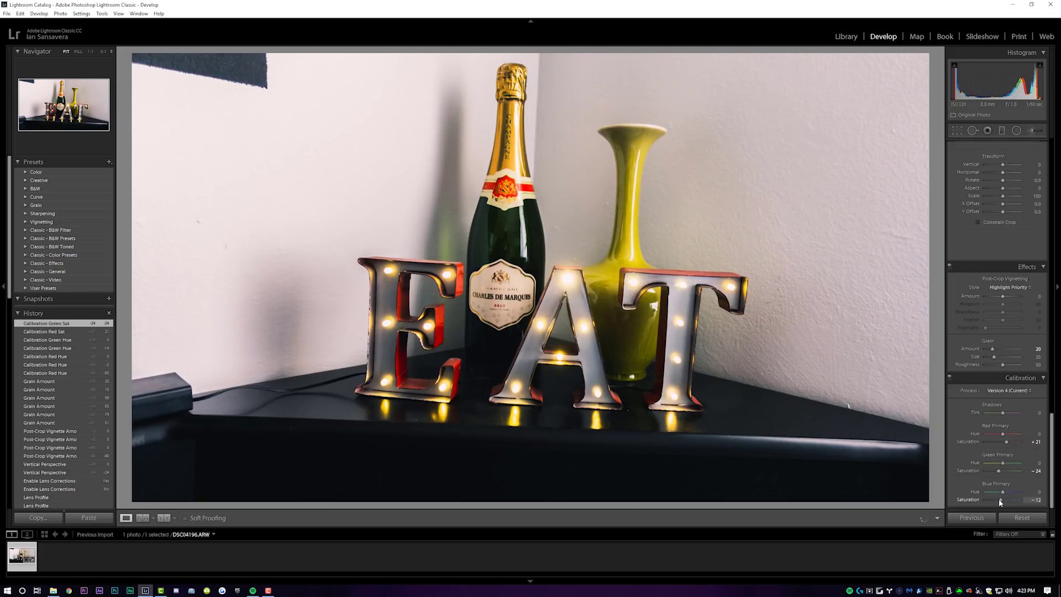
left_click_drag(1000, 498, 998, 499)
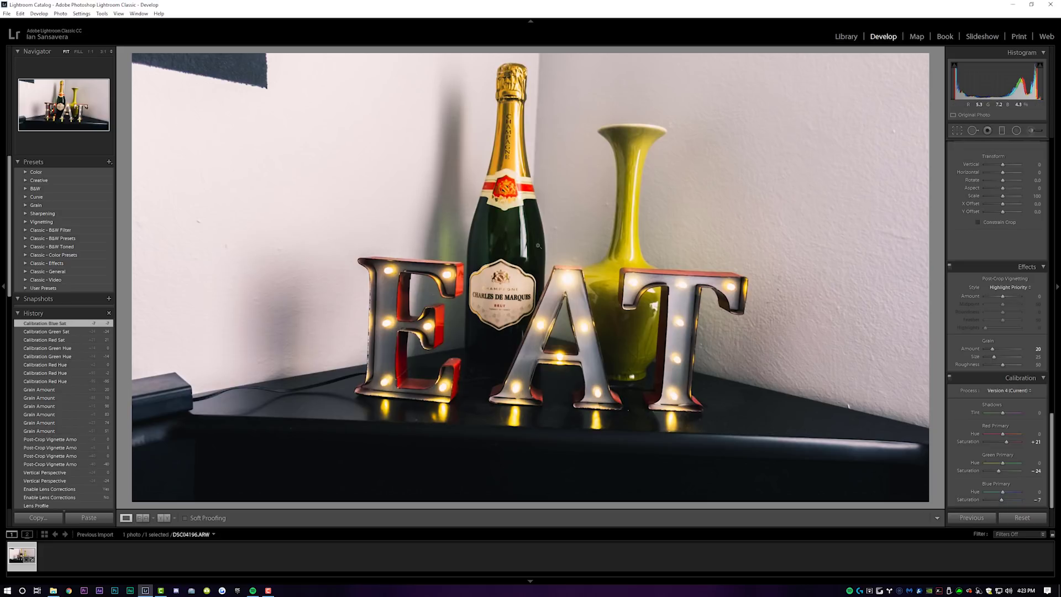
Step: Straighten the photo with the Crop & Straighten tool by rotating it to an angle of -2.14
scroll(1053, 309, "up", 15)
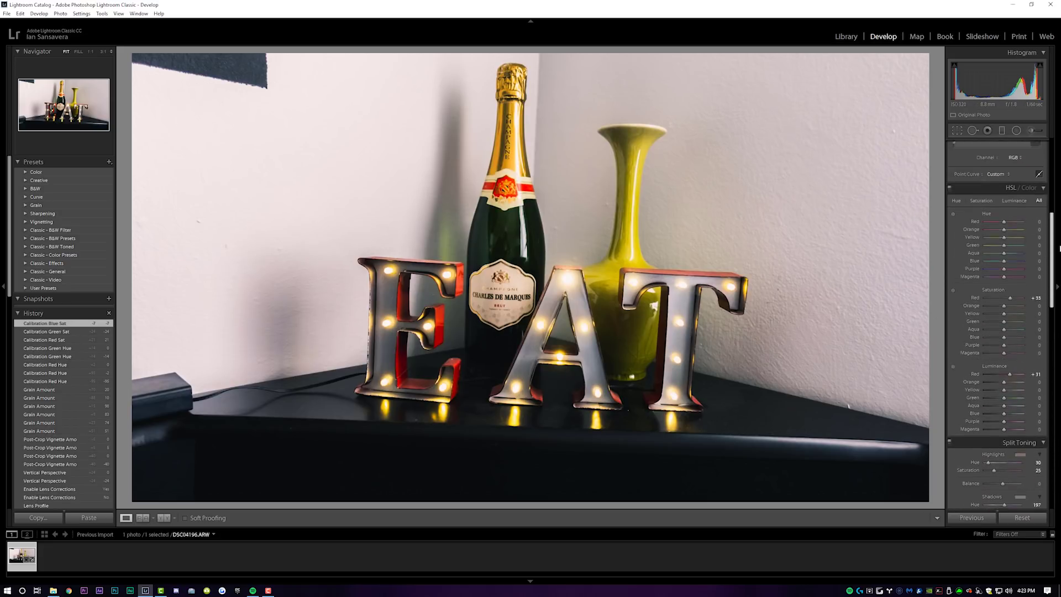
scroll(1058, 207, "up", 8)
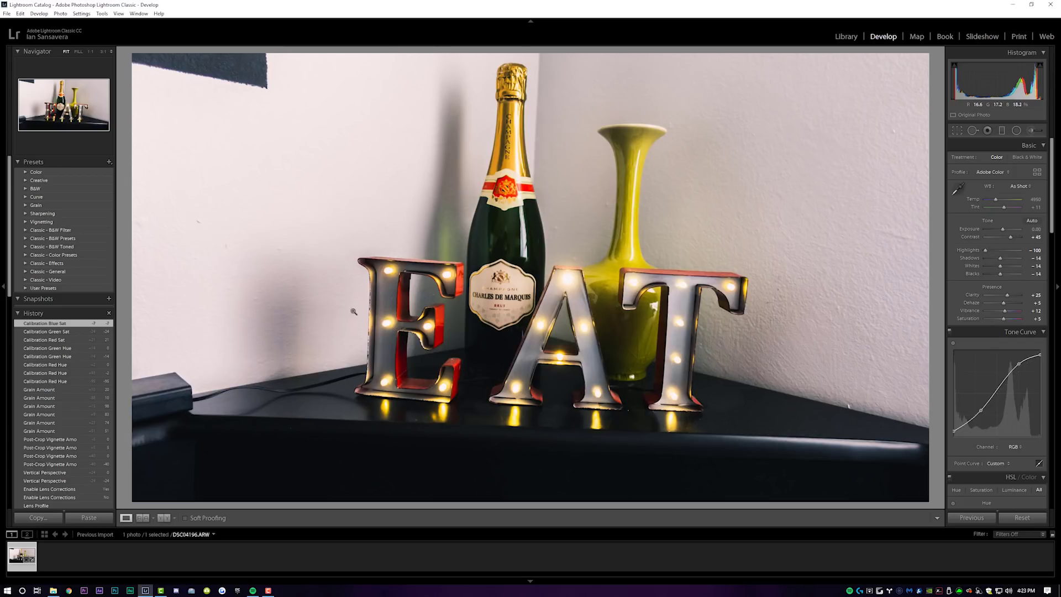
left_click(957, 131)
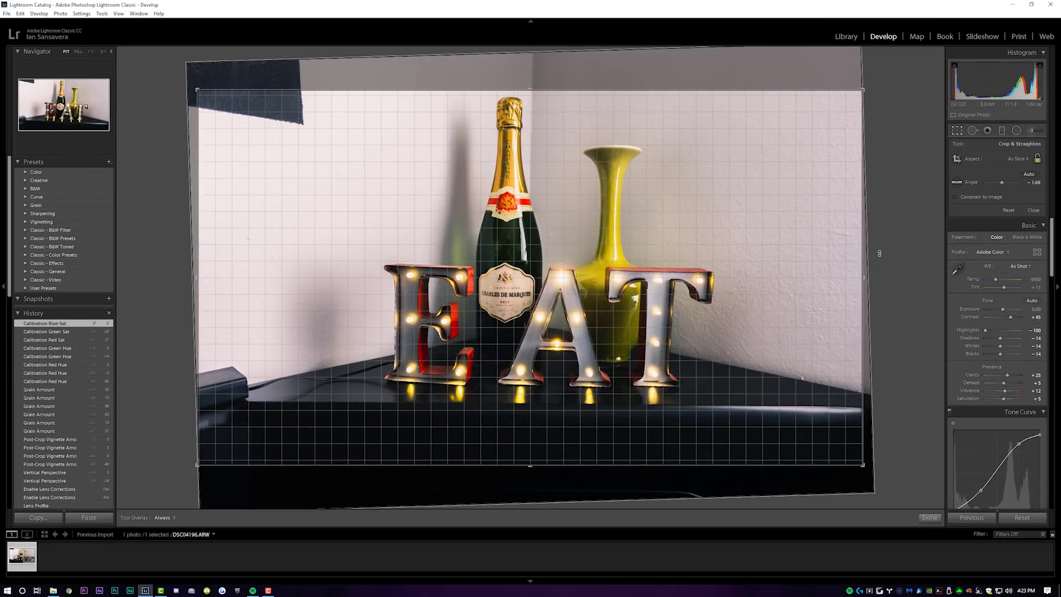
left_click_drag(879, 253, 881, 249)
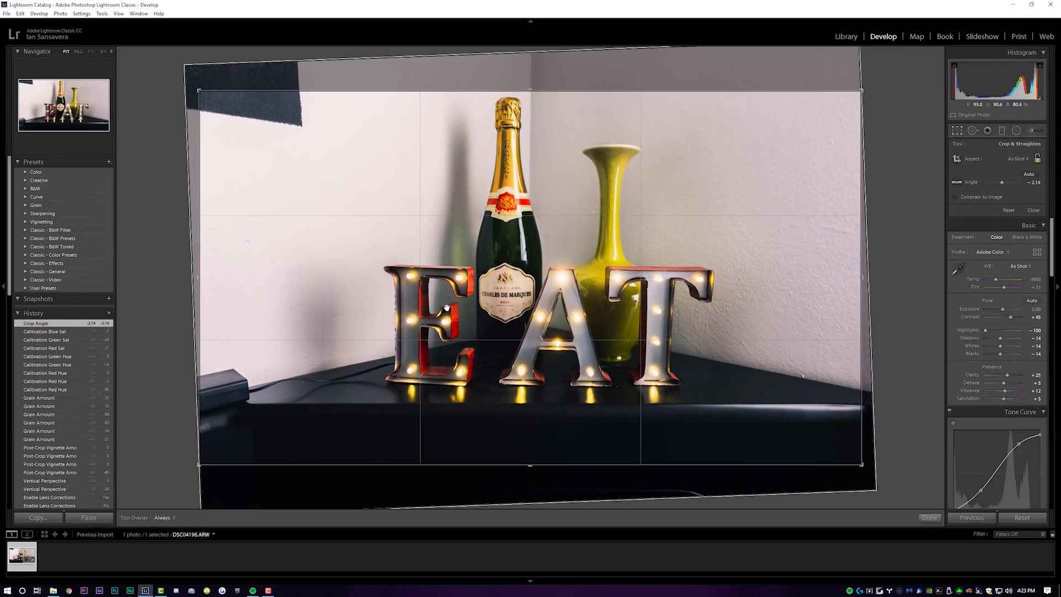
Step: Tighten the crop on the left and right edges, extend it slightly at the top, and apply it
left_click_drag(200, 277, 235, 276)
left_click_drag(827, 276, 797, 277)
left_click_drag(530, 93, 530, 83)
left_click(930, 519)
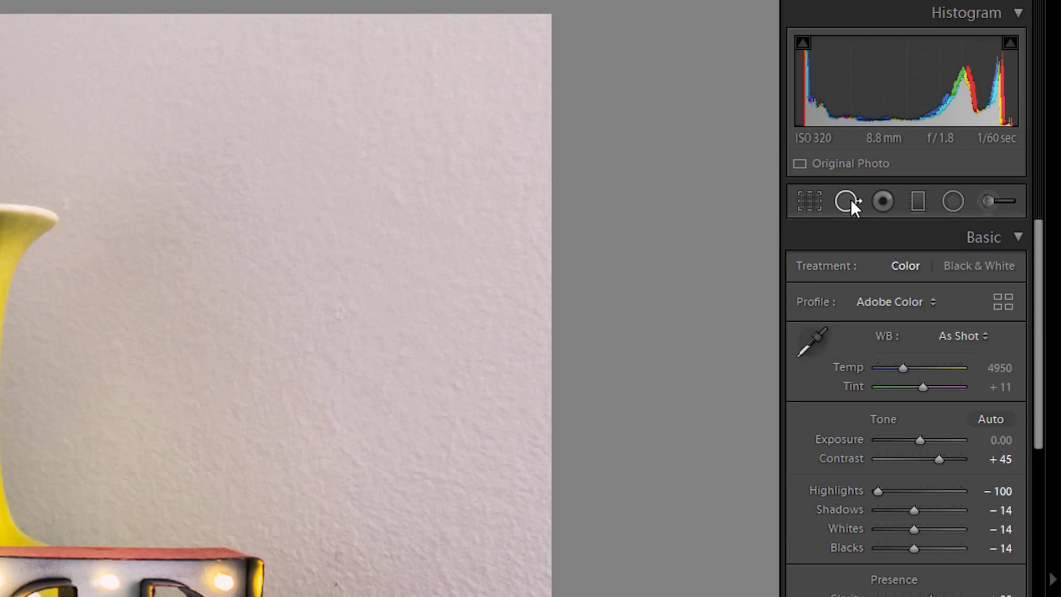
Step: Set up the Spot Removal brush in Clone mode with size 78, feather 25 and opacity 100
left_click(852, 202)
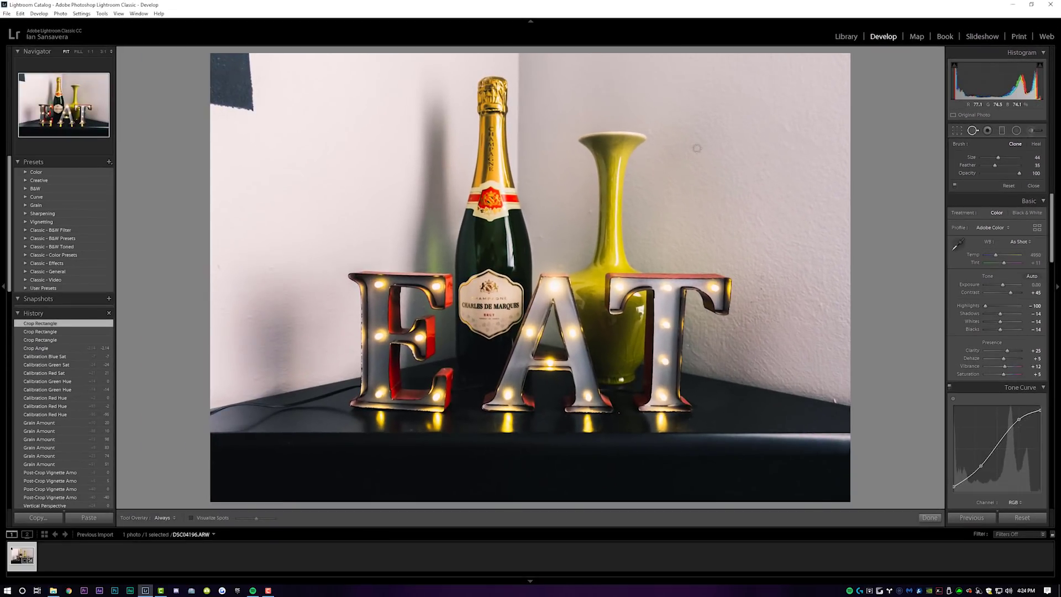
scroll(694, 147, "up", 5)
scroll(694, 146, "up", 1)
scroll(690, 146, "up", 1)
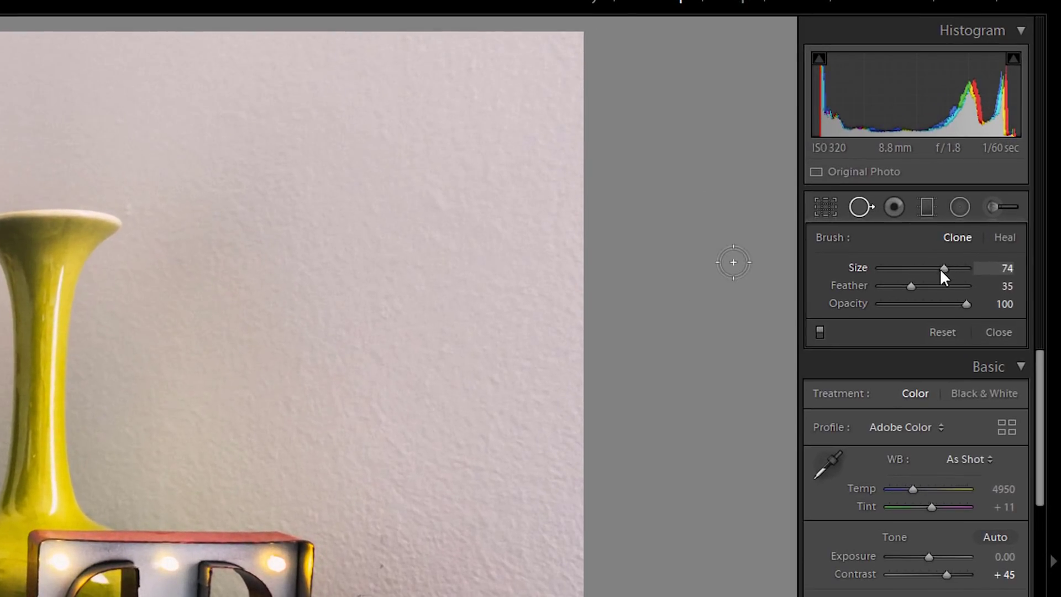
left_click(1007, 157)
mouse_move(941, 265)
left_mouse_down()
mouse_move(963, 267)
mouse_move(858, 301)
mouse_move(961, 289)
mouse_move(911, 285)
left_mouse_up()
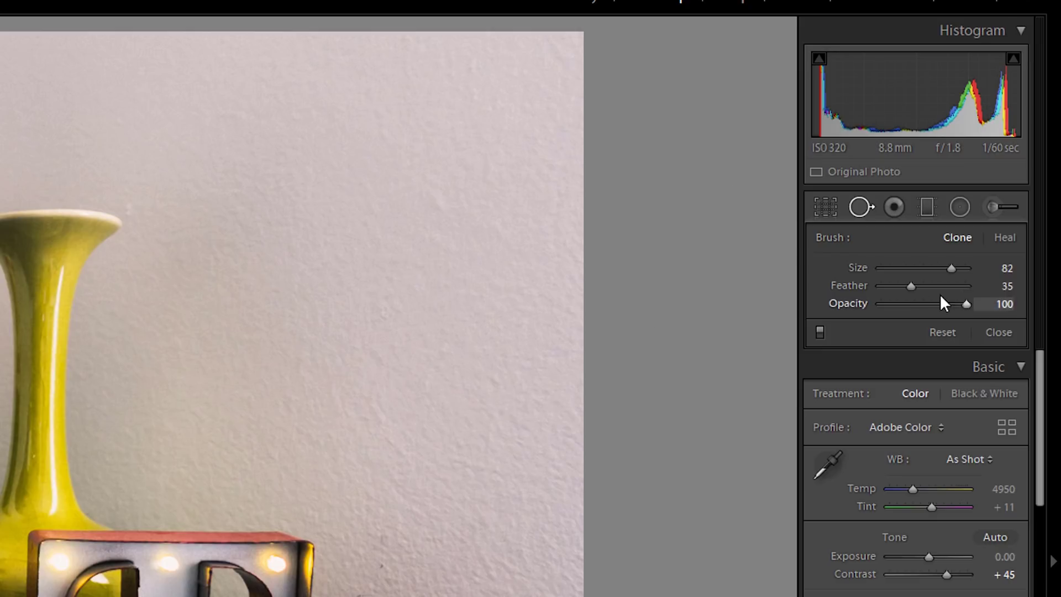
left_click_drag(910, 285, 902, 285)
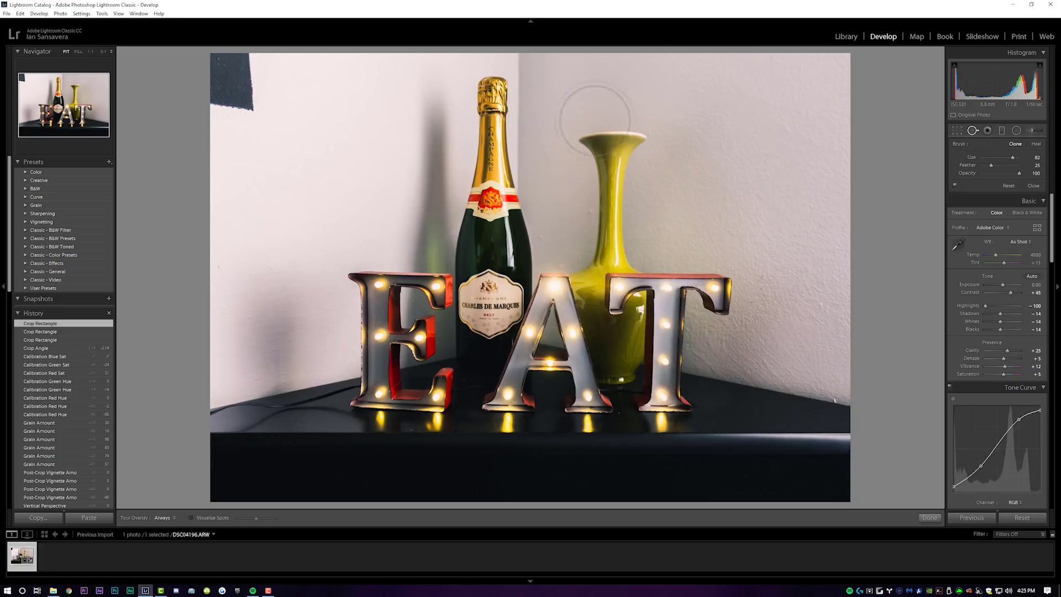
scroll(262, 101, "down", 4)
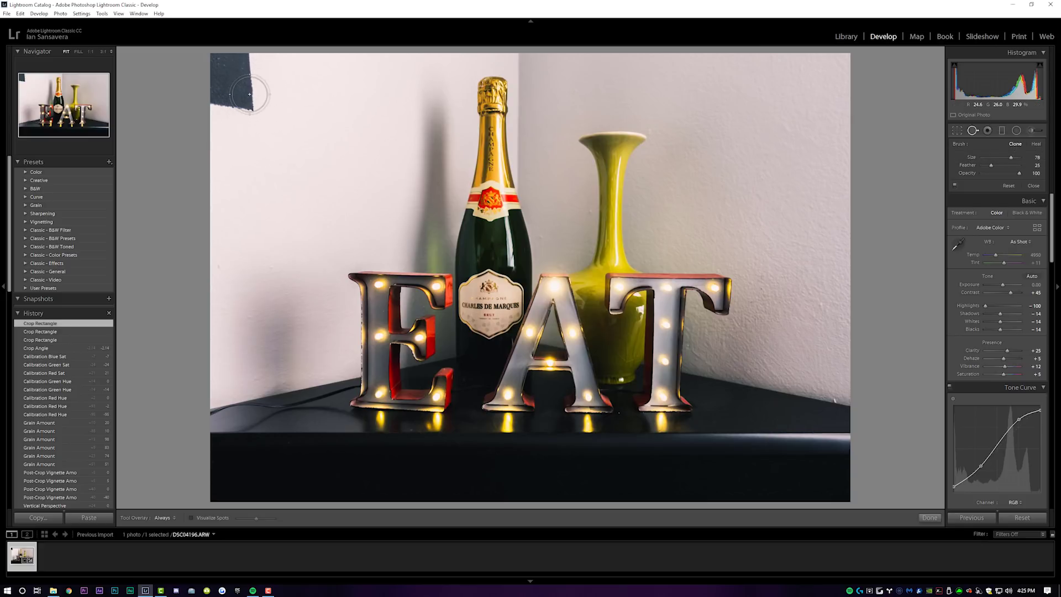
Step: Clone clean wall over the dark patch in the photo's upper-left corner, trying the bottle as a source before settling on nearby wall
mouse_move(250, 94)
left_mouse_down()
mouse_move(244, 51)
mouse_move(235, 104)
mouse_move(214, 101)
mouse_move(220, 57)
left_mouse_up()
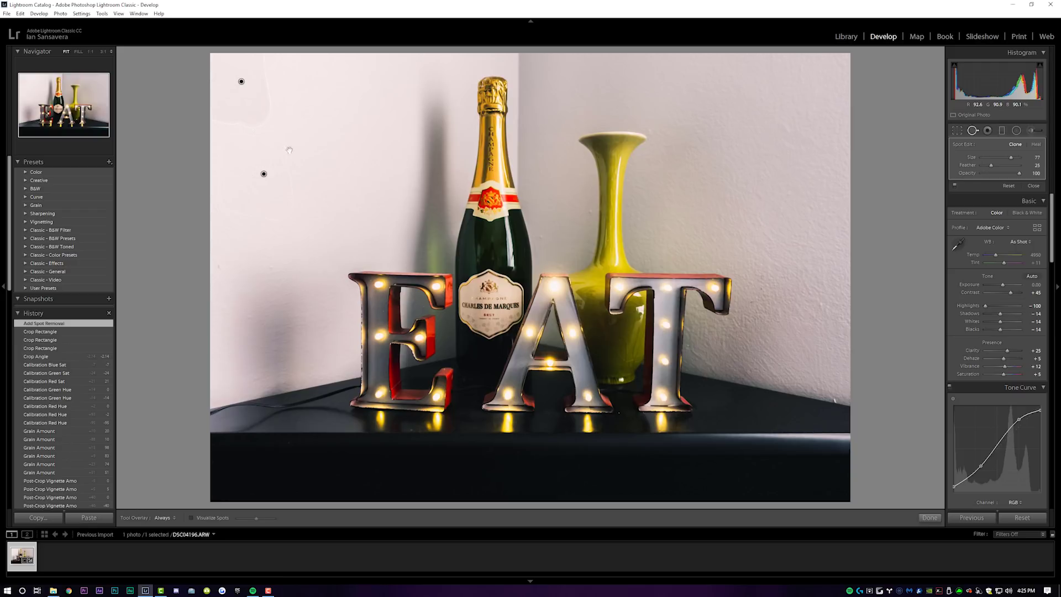
mouse_move(265, 175)
left_mouse_down()
mouse_move(500, 201)
mouse_move(488, 200)
left_mouse_up()
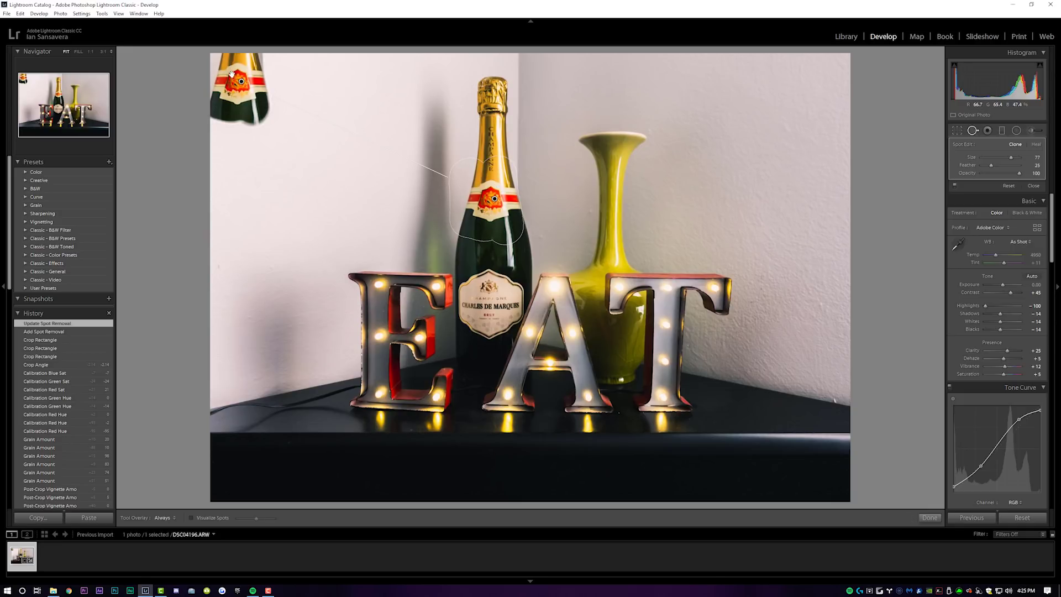
left_click_drag(494, 199, 459, 194)
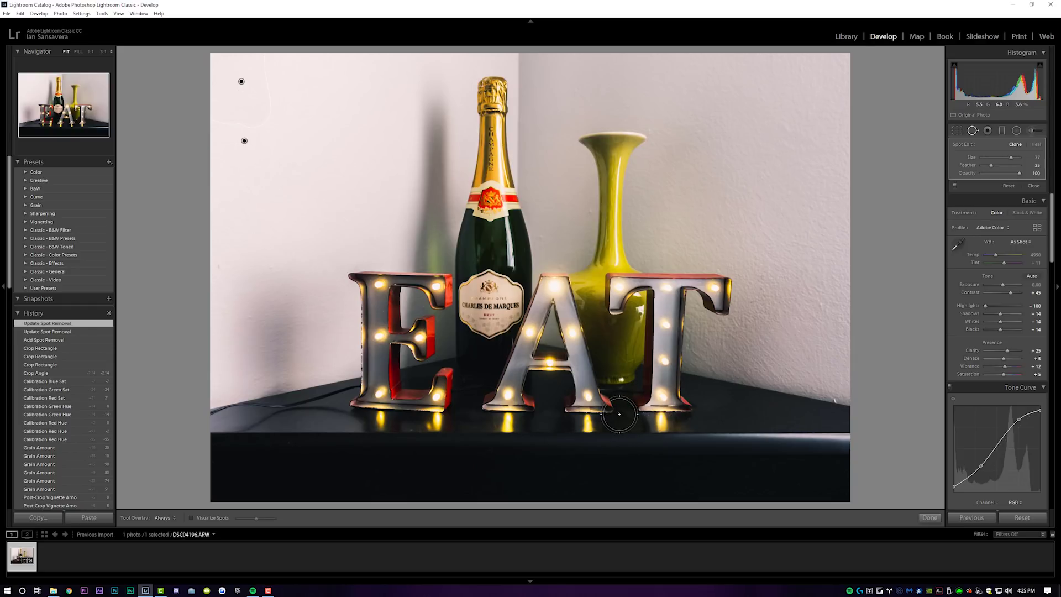
Step: Clone out the small specks on the black table around and below the letters, starting with a brush size of 24
key("z")
left_click_drag(799, 435, 496, 203)
left_click_drag(724, 351, 522, 226)
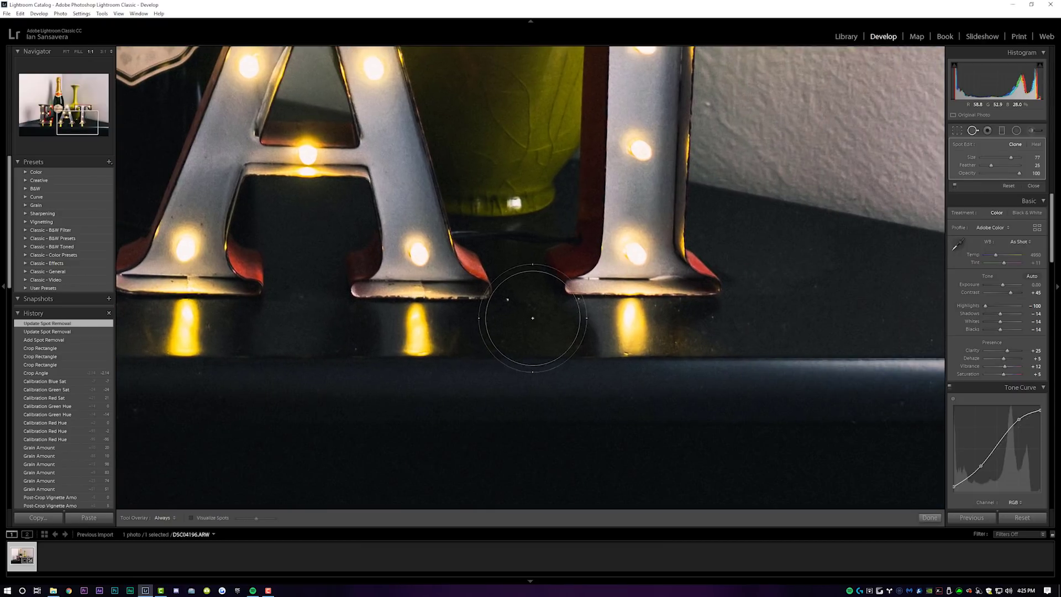
scroll(508, 301, "down", 8)
scroll(508, 301, "down", 2)
left_click(507, 299)
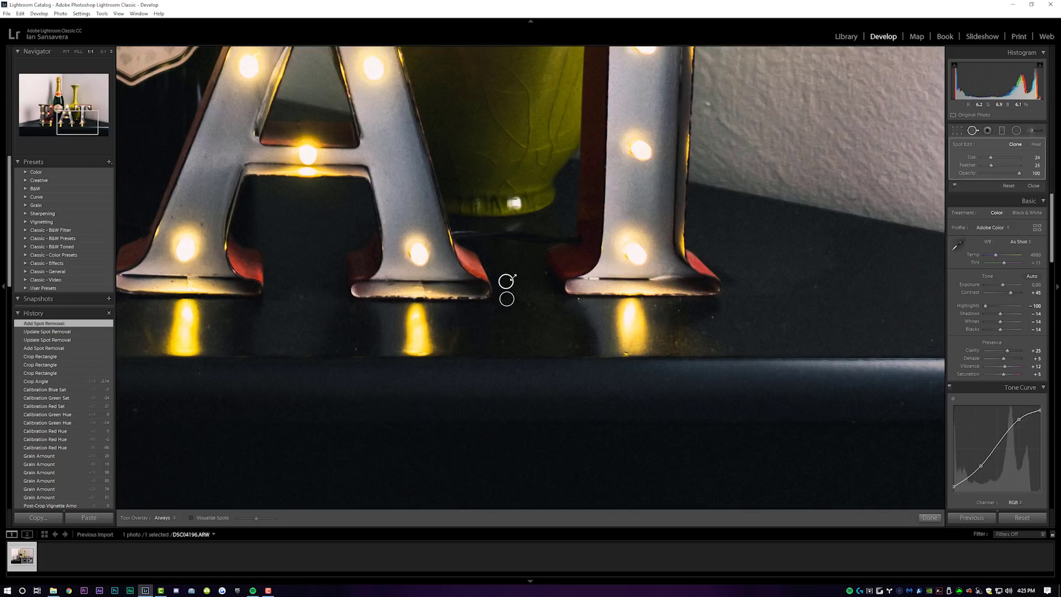
left_click(358, 348)
mouse_move(315, 307)
left_mouse_down()
mouse_move(488, 296)
mouse_move(544, 307)
left_mouse_up()
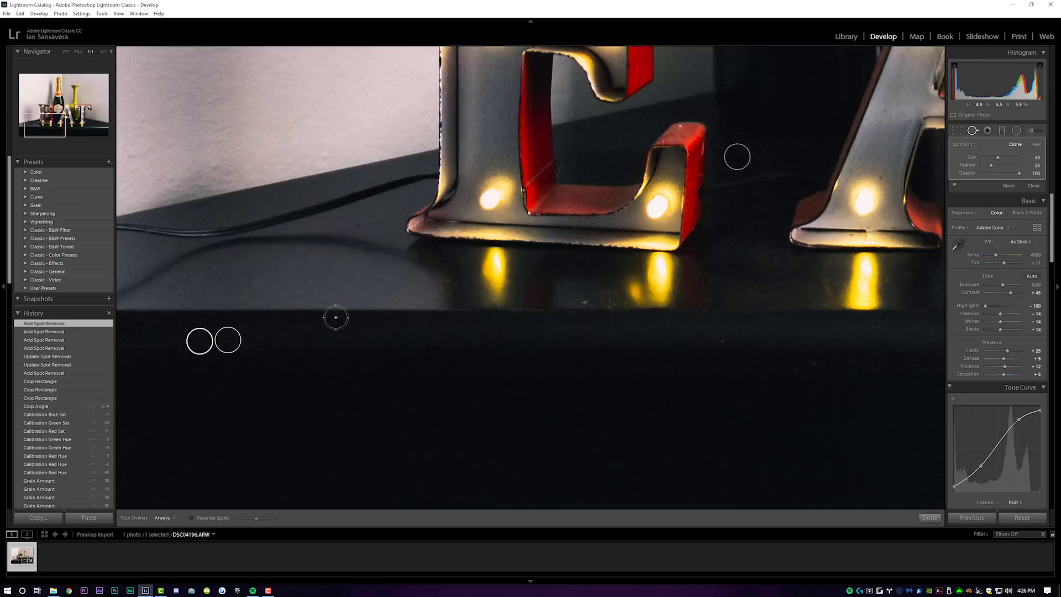
key("z")
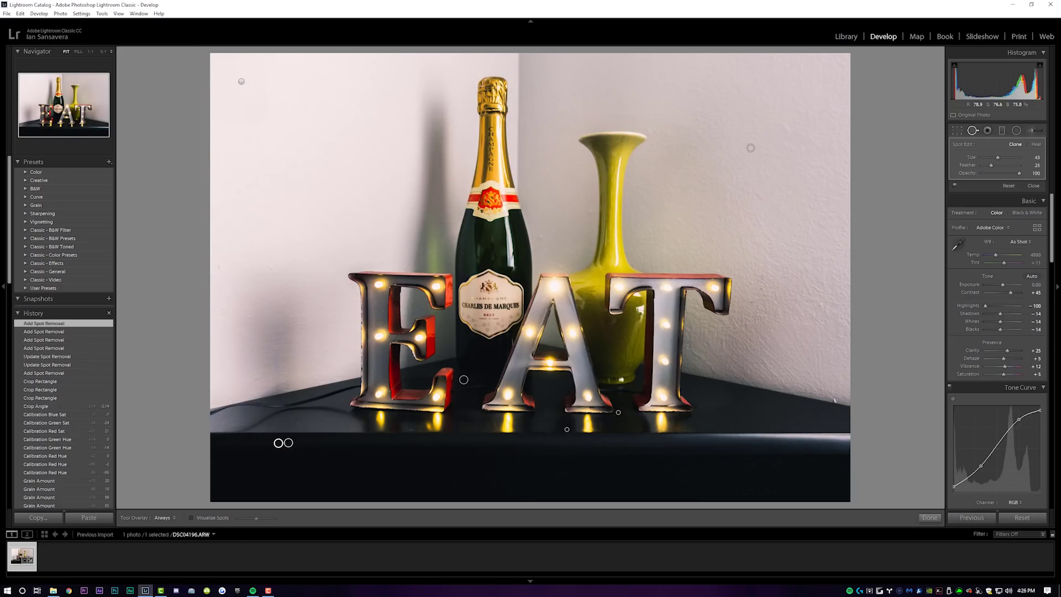
left_click(929, 517)
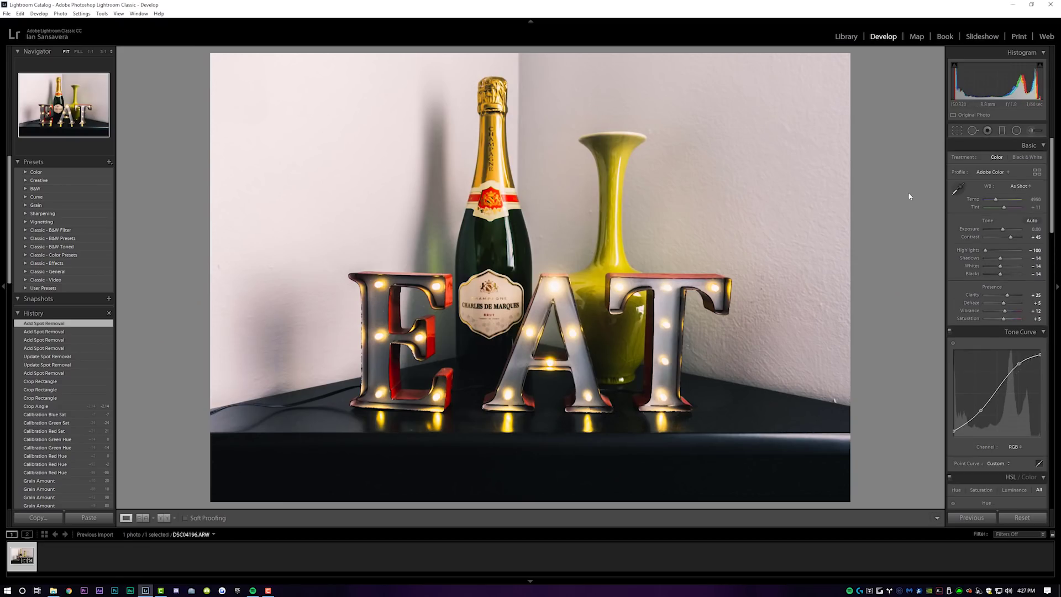
Step: Examine the Red Eye Correction tool's options and close the tool without making a correction
left_click(988, 131)
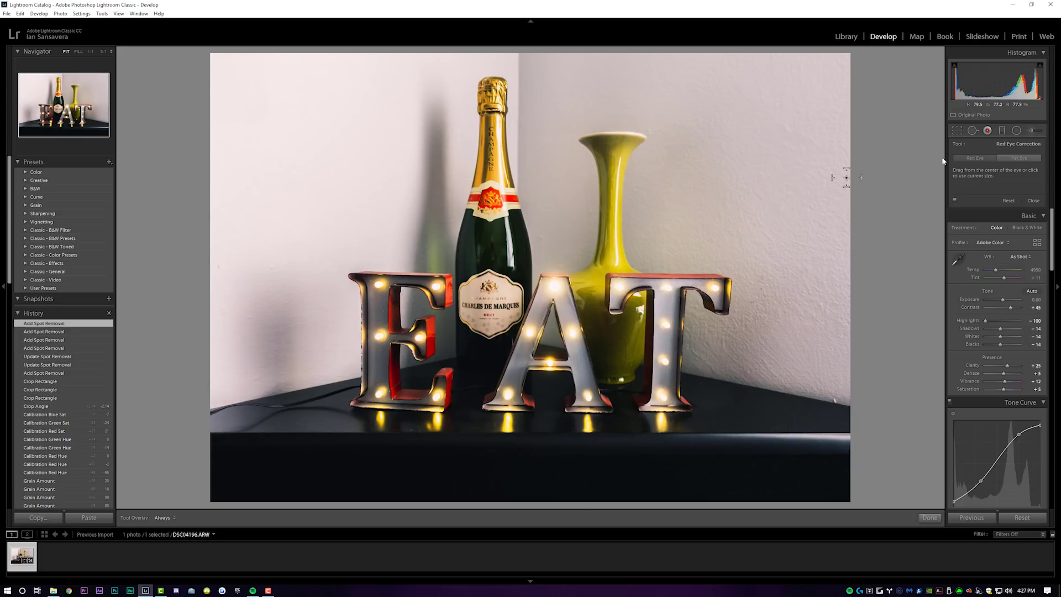
left_click(1033, 201)
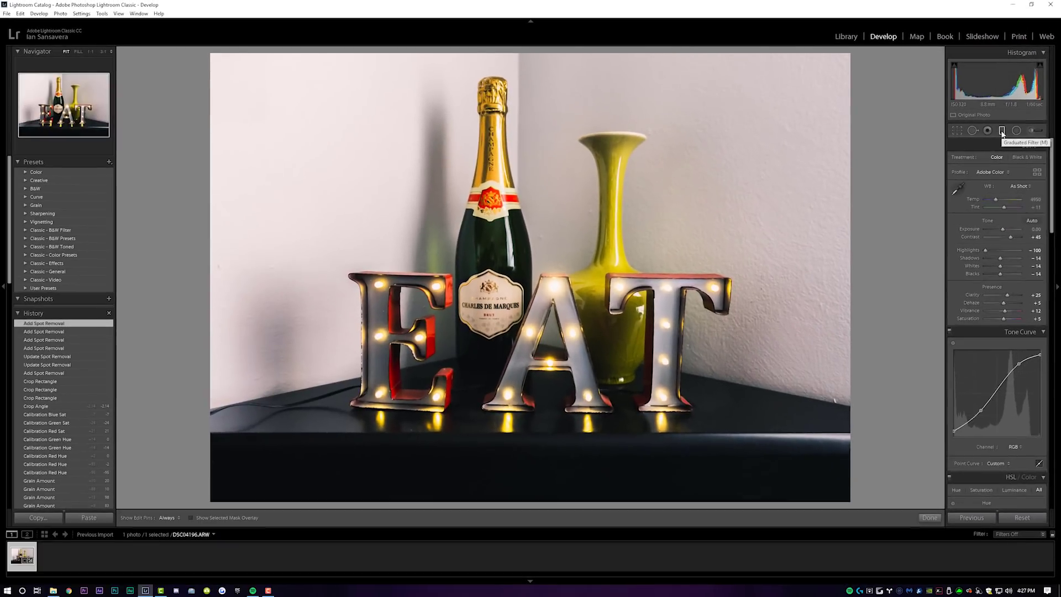
Step: Draw a red-tinted graduated filter from the photo's left edge to the wall corner behind the bottle
left_click(962, 174)
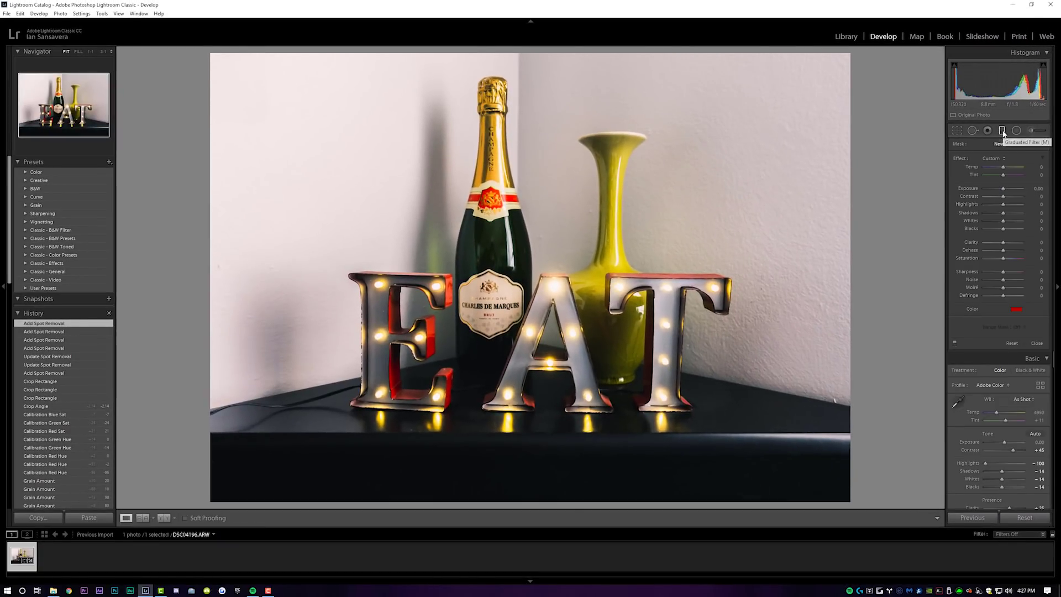
left_click(962, 174)
left_click(1002, 131)
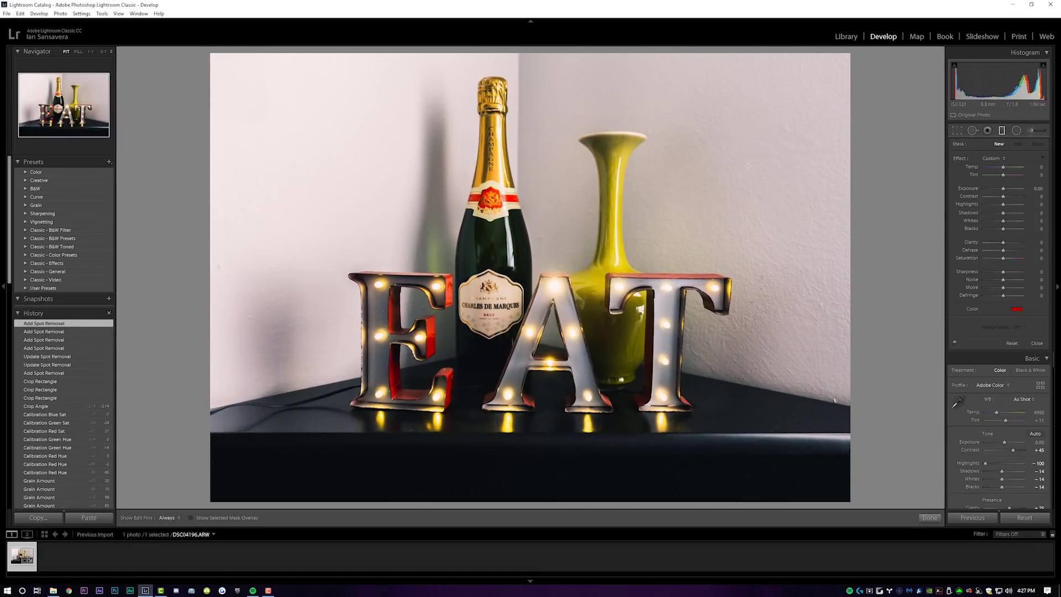
left_click_drag(206, 237, 525, 229)
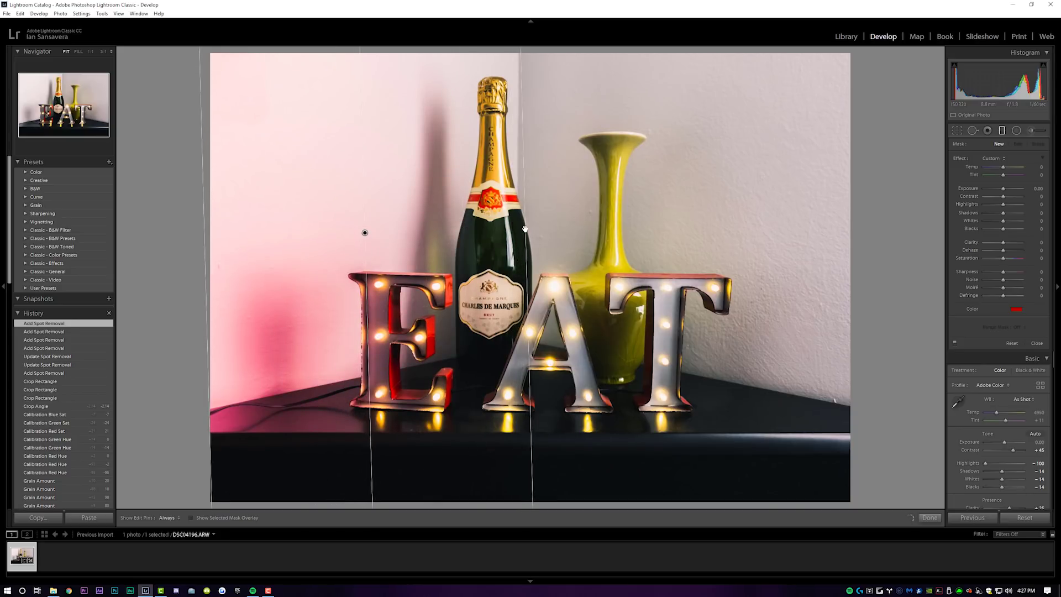
left_click_drag(380, 246, 379, 246)
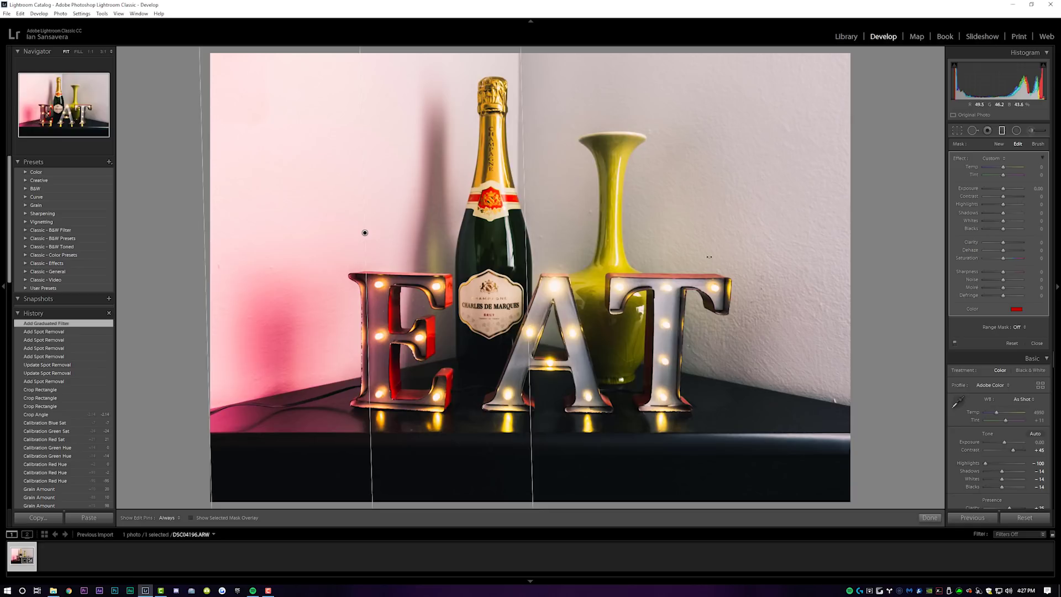
Step: Try a blue tint with hue 237 on the graduated filter, and remove the tint by setting its saturation to 0
left_click(1015, 309)
left_click(945, 305)
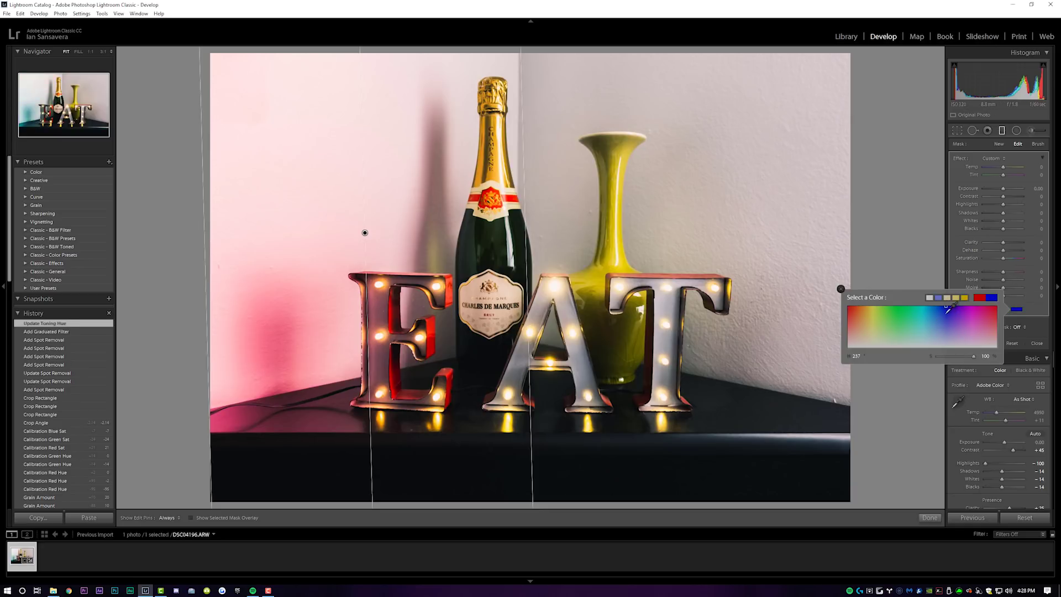
mouse_move(946, 315)
left_mouse_down()
mouse_move(990, 316)
mouse_move(964, 309)
left_mouse_up()
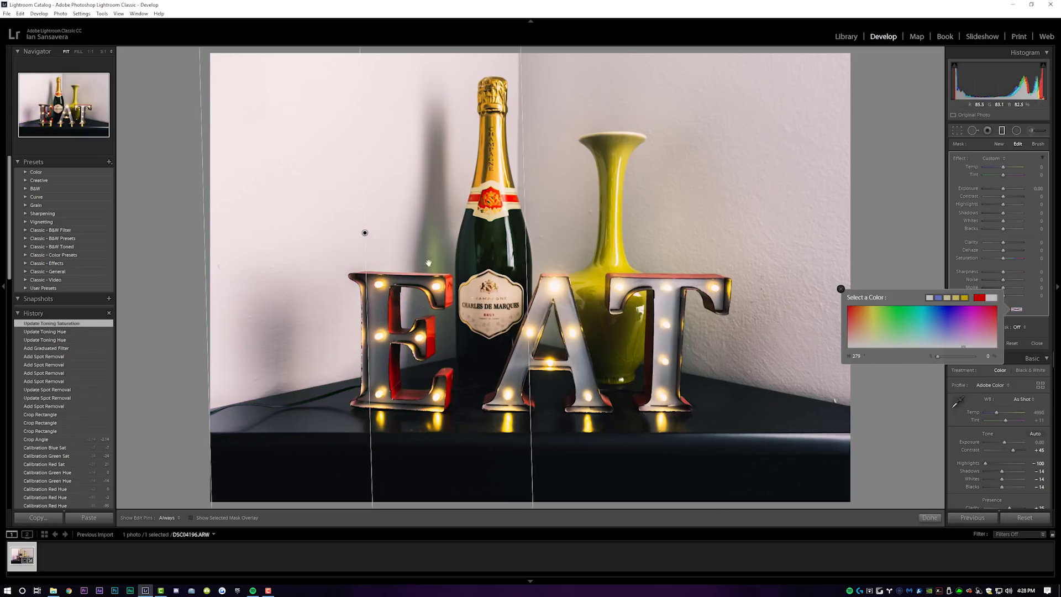
left_click(1027, 310)
Step: Try an exposure of -2.87 on the graduated filter, widened as far as the vase, and delete the filter
left_click_drag(1001, 187, 989, 187)
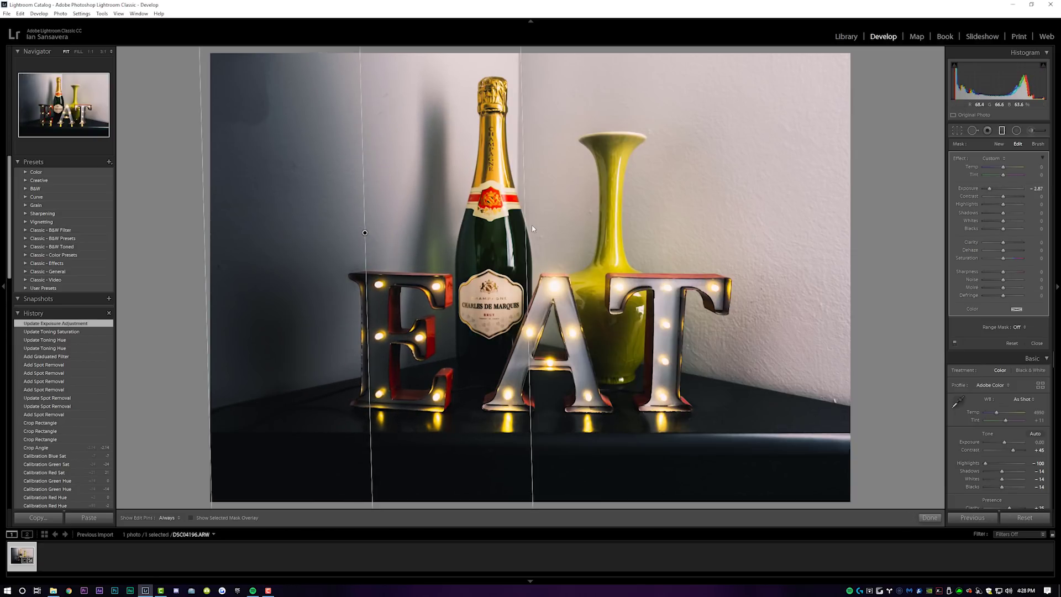
left_click_drag(526, 224, 595, 279)
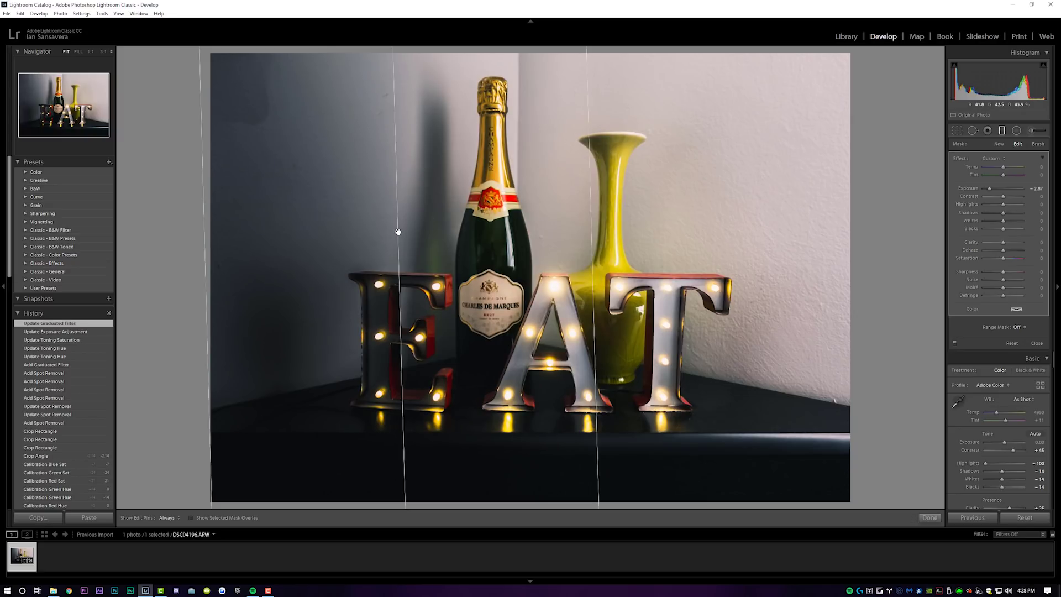
key("Delete")
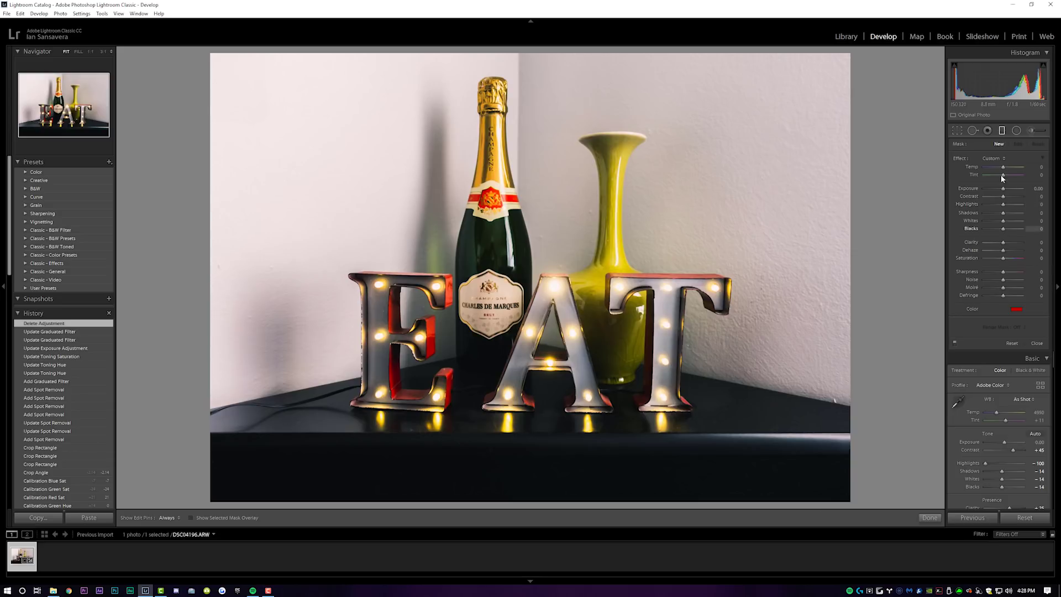
Step: Draw a wide elliptical radial filter around the bottle, vase and EAT letters
left_click(1017, 131)
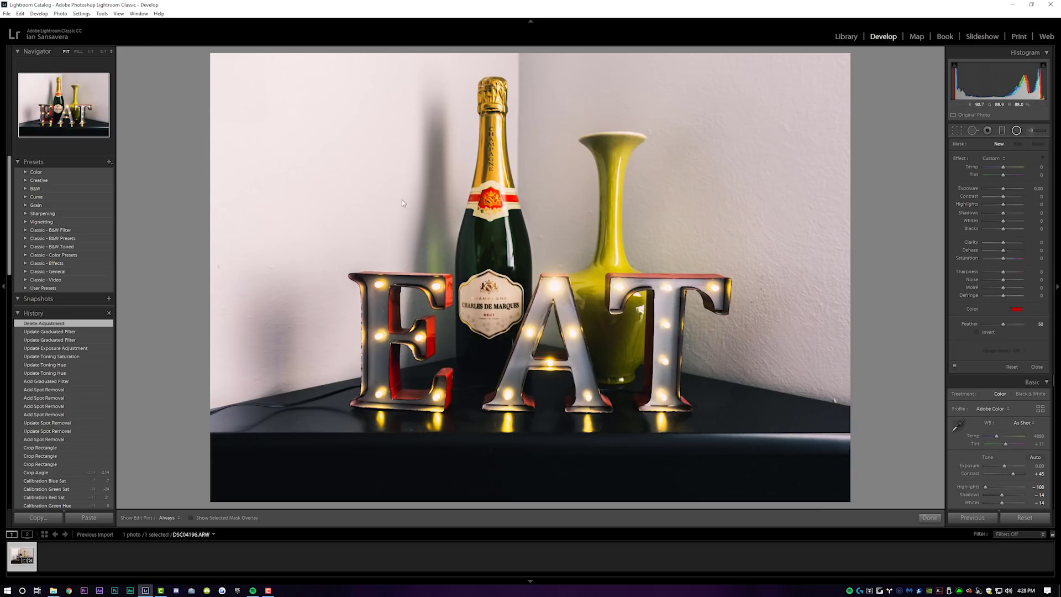
left_click_drag(350, 163, 612, 329)
left_click_drag(563, 288, 563, 288)
left_click_drag(394, 262, 552, 377)
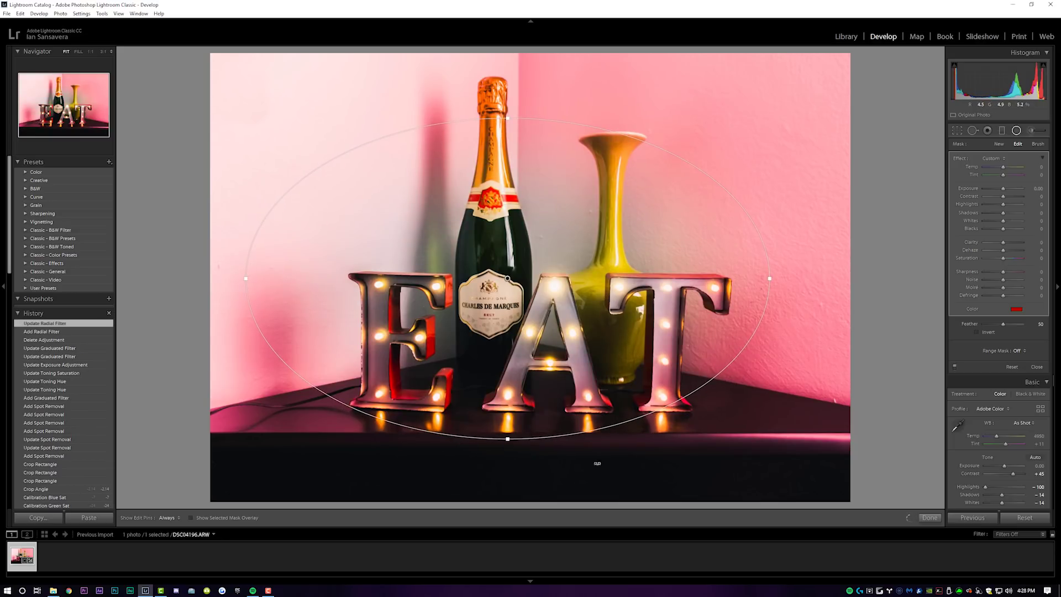
Step: Try the radial filter inverted with an exposure of -3.74, and delete the filter
left_click(977, 332)
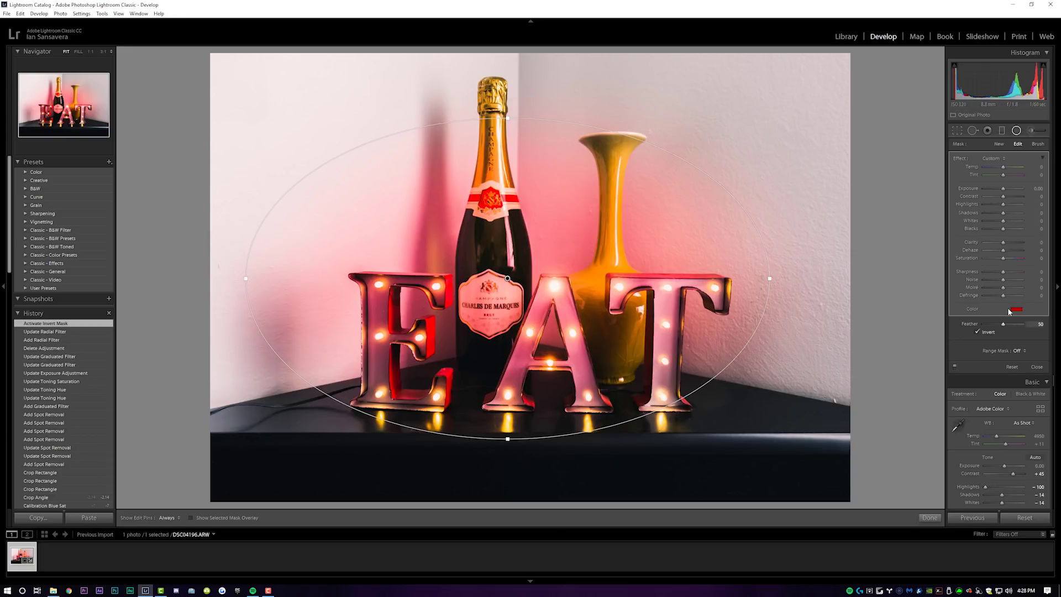
left_click_drag(1002, 189, 984, 190)
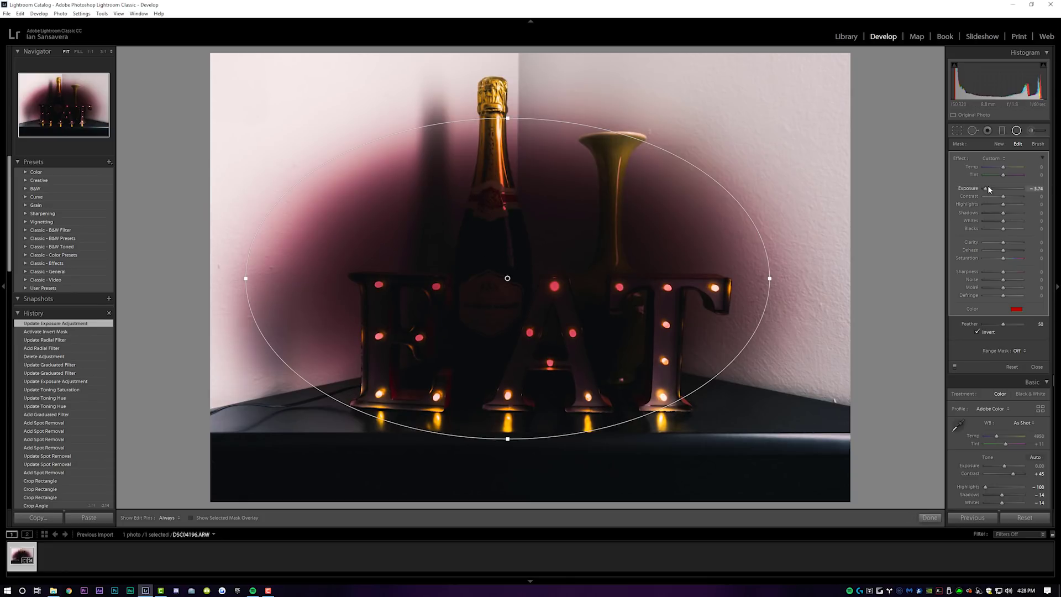
key("Delete")
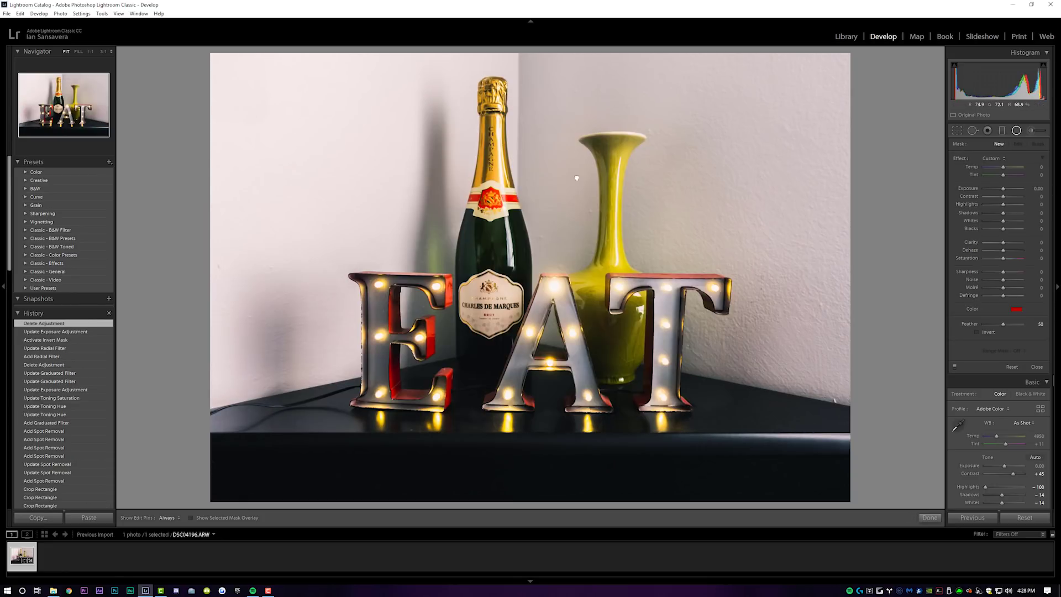
Step: Paint an adjustment brush mask over the champagne bottle's gold foil neck with brush size 7.0
left_click(1031, 131)
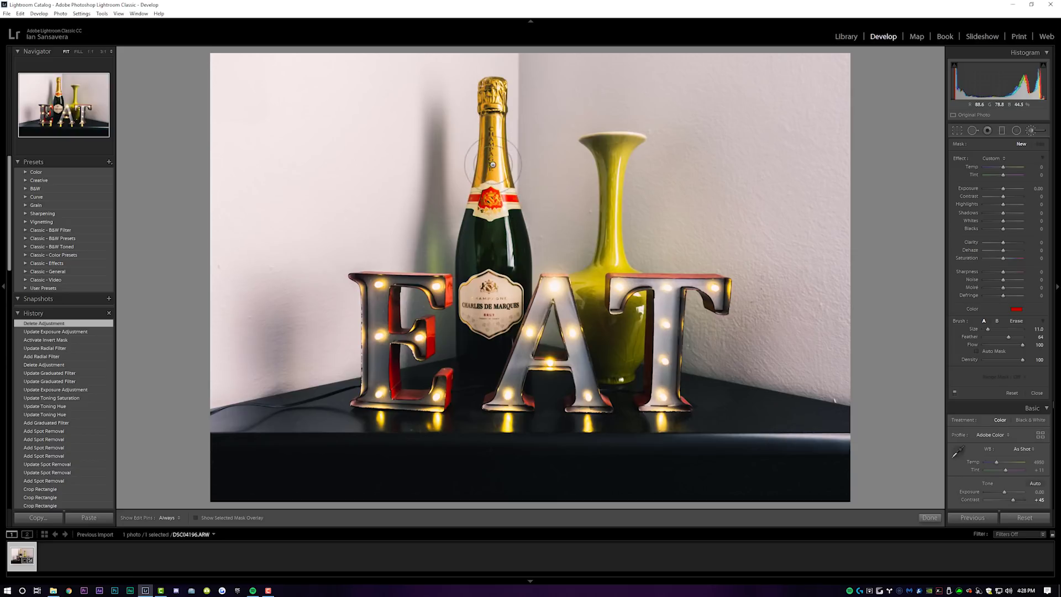
key("h")
scroll(497, 160, "down", 4)
mouse_move(494, 151)
left_mouse_down()
mouse_move(492, 77)
mouse_move(486, 162)
mouse_move(459, 174)
left_mouse_up()
key("h")
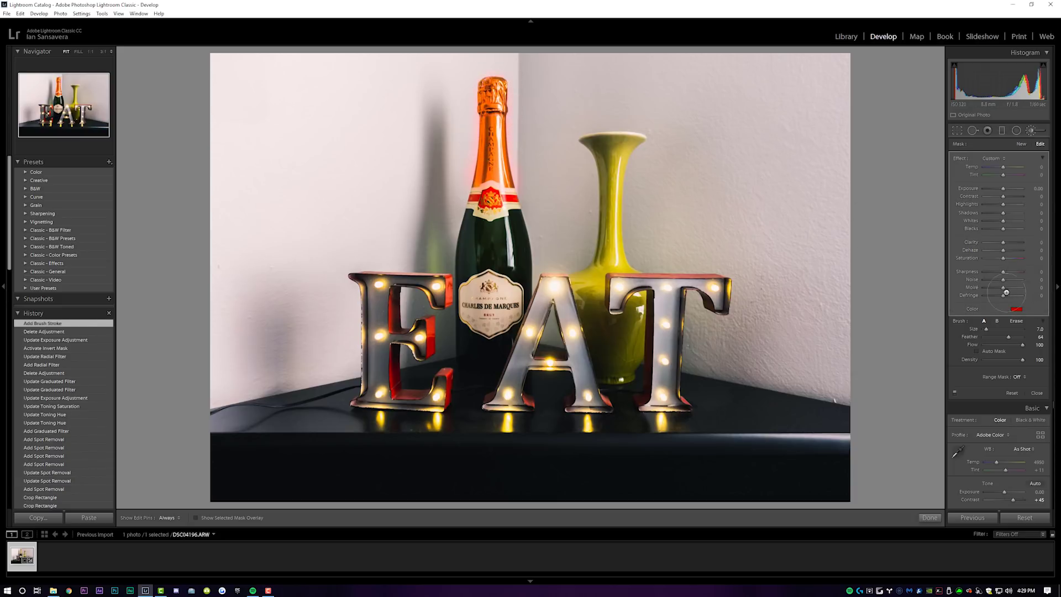
Step: Remove the red tint from the bottle neck's brush mask by setting the colour saturation to 0
left_click(1016, 308)
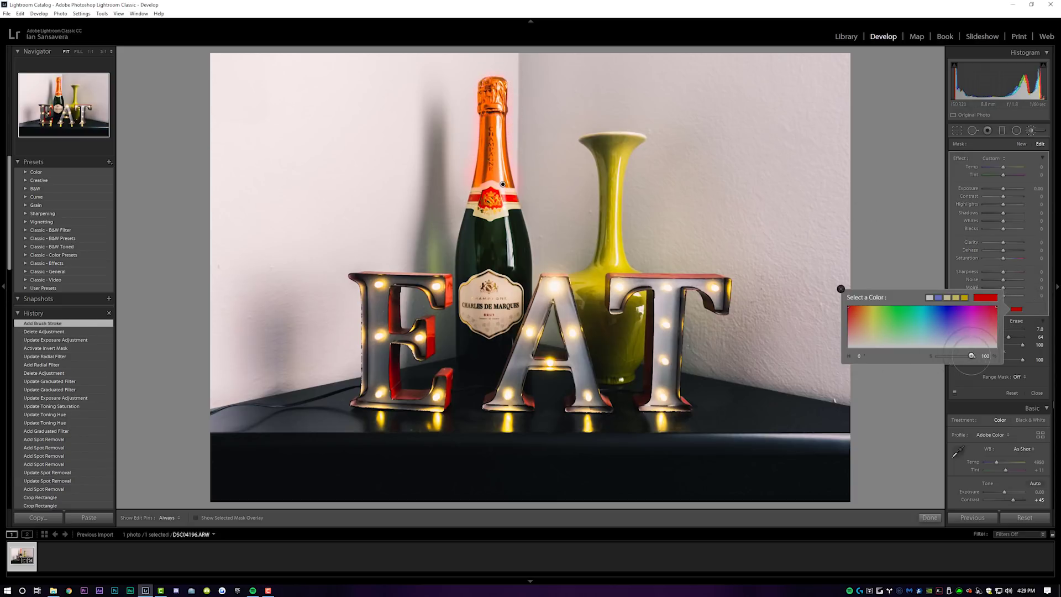
left_click(908, 358)
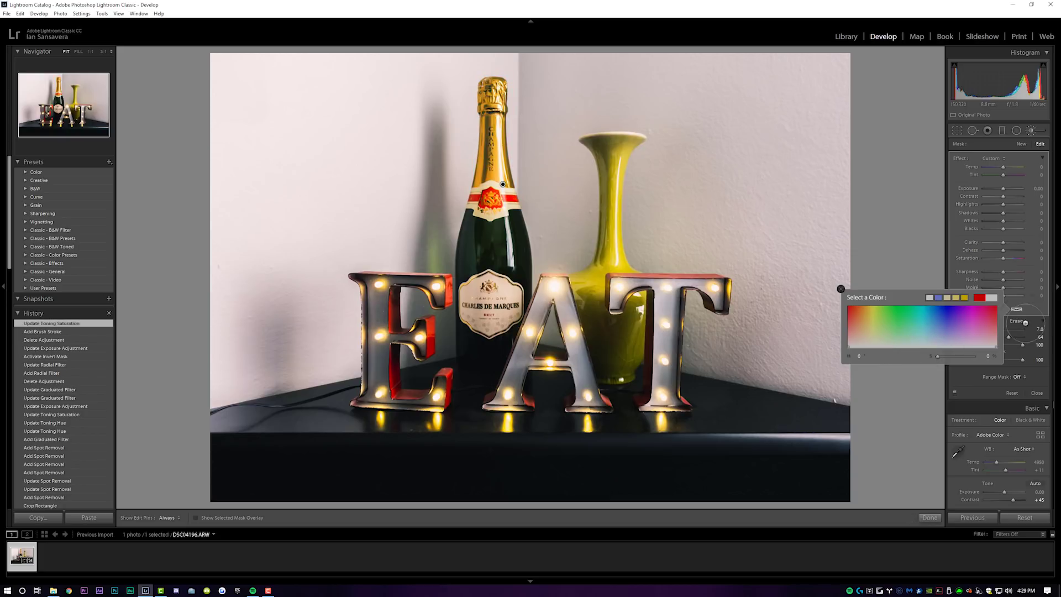
left_click(1033, 309)
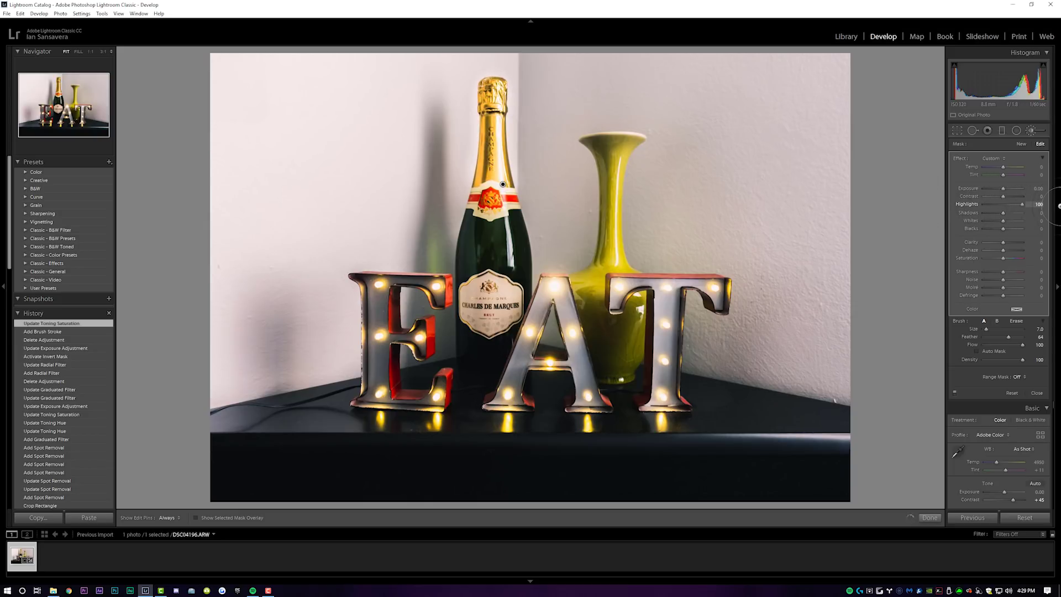
Step: Set the highlights of the bottle neck's brush adjustment to -100
left_click_drag(993, 207, 881, 210)
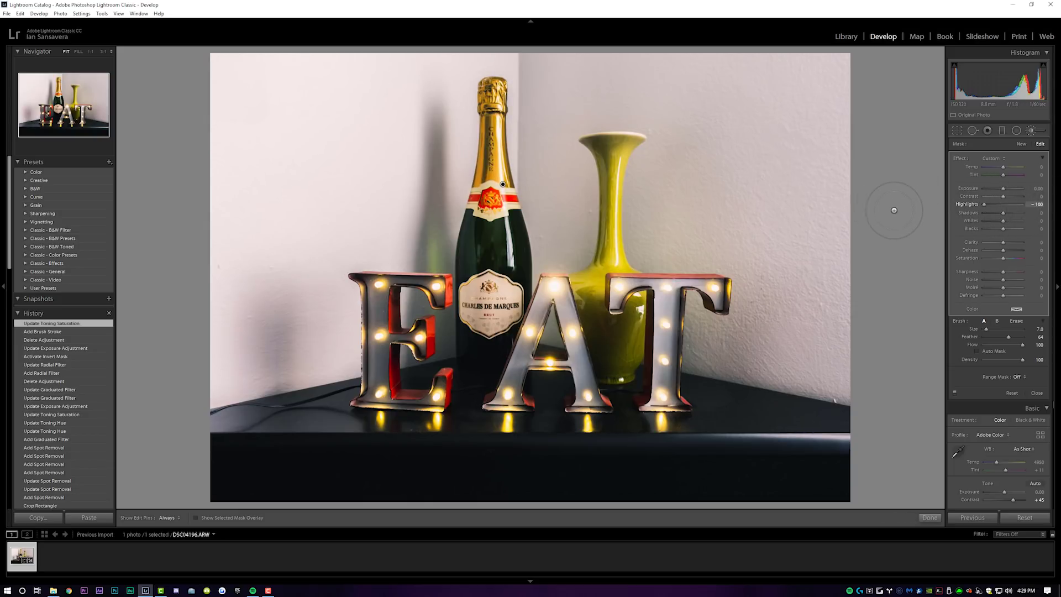
left_click_drag(986, 206, 1011, 206)
left_click_drag(979, 206, 981, 206)
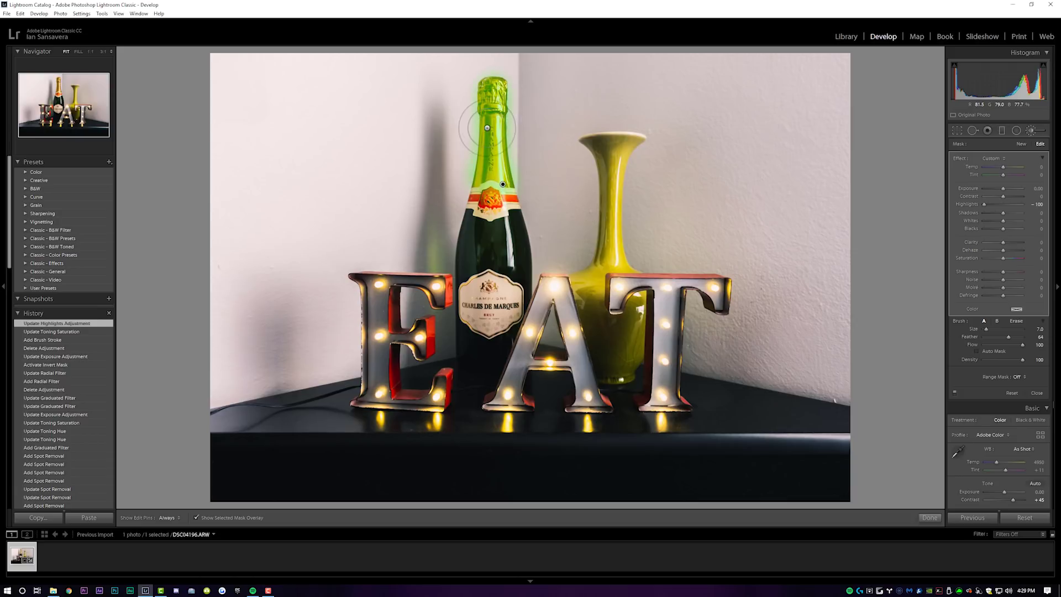
Step: Erase the mask spill on the wall along both sides of the bottle neck with eraser size 3.0 and feather 31
key("z")
left_click_drag(674, 67, 565, 329)
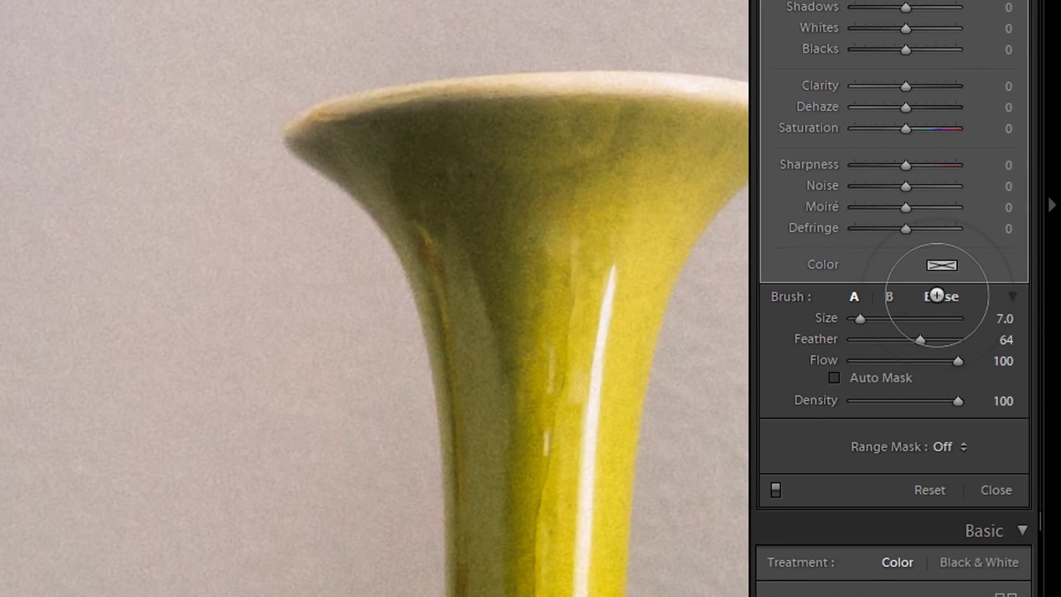
left_click(936, 295)
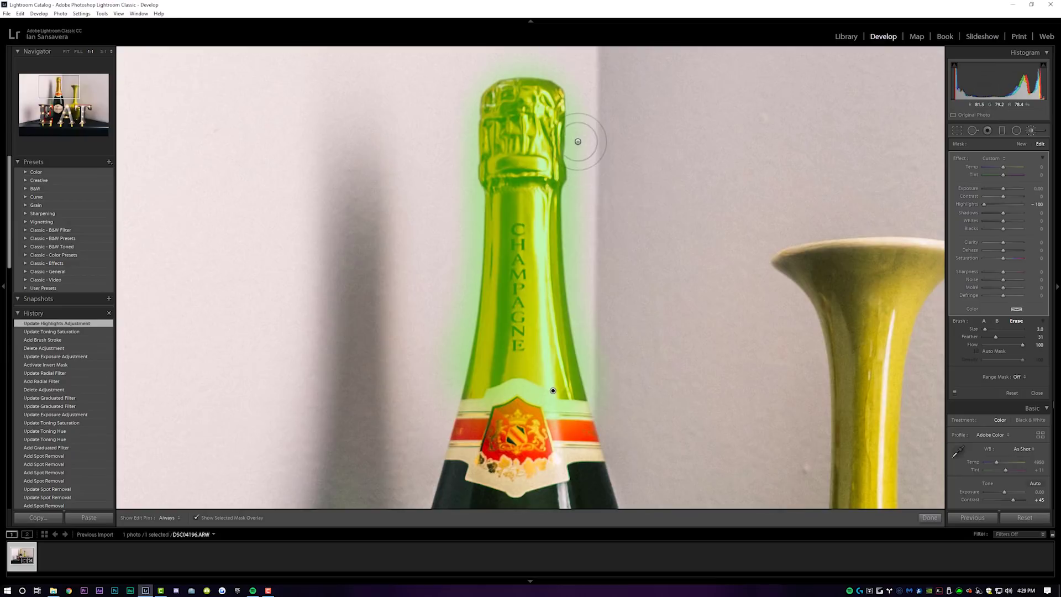
mouse_move(577, 141)
left_mouse_down()
mouse_move(579, 169)
mouse_move(606, 169)
mouse_move(594, 109)
mouse_move(590, 229)
mouse_move(604, 308)
mouse_move(597, 357)
left_mouse_up()
mouse_move(433, 386)
left_mouse_down()
mouse_move(461, 226)
mouse_move(461, 81)
mouse_move(470, 67)
mouse_move(578, 66)
left_mouse_up()
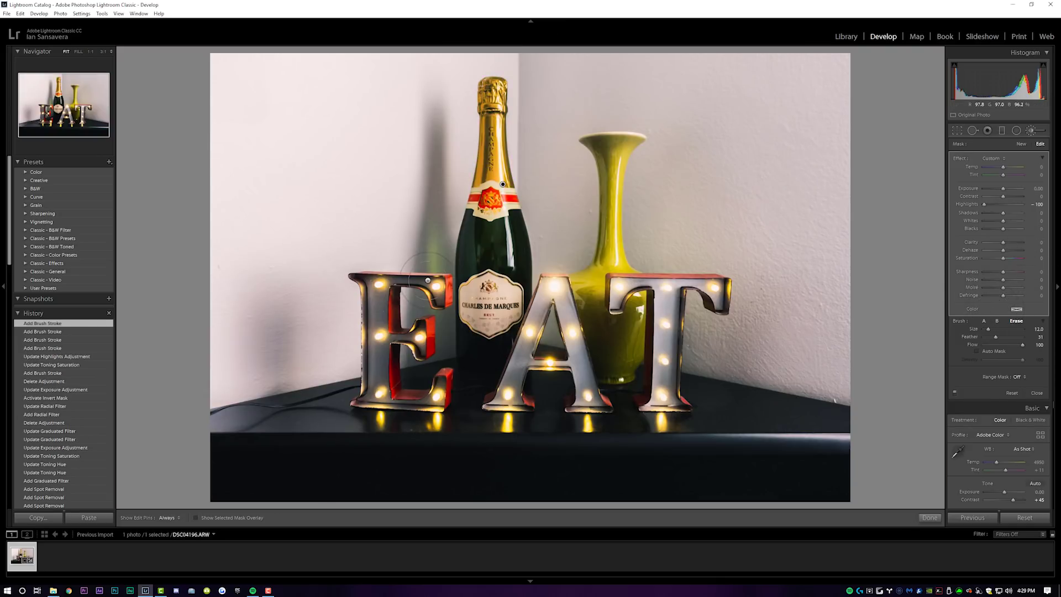
Step: Extend the same brush adjustment over the light bulbs of the letter E with brush size 11.0
mouse_move(430, 285)
left_mouse_down()
mouse_move(462, 296)
mouse_move(549, 216)
mouse_move(504, 235)
left_mouse_up()
scroll(504, 235, "up", 3)
key("h")
left_click(335, 229)
left_click_drag(335, 378, 335, 259)
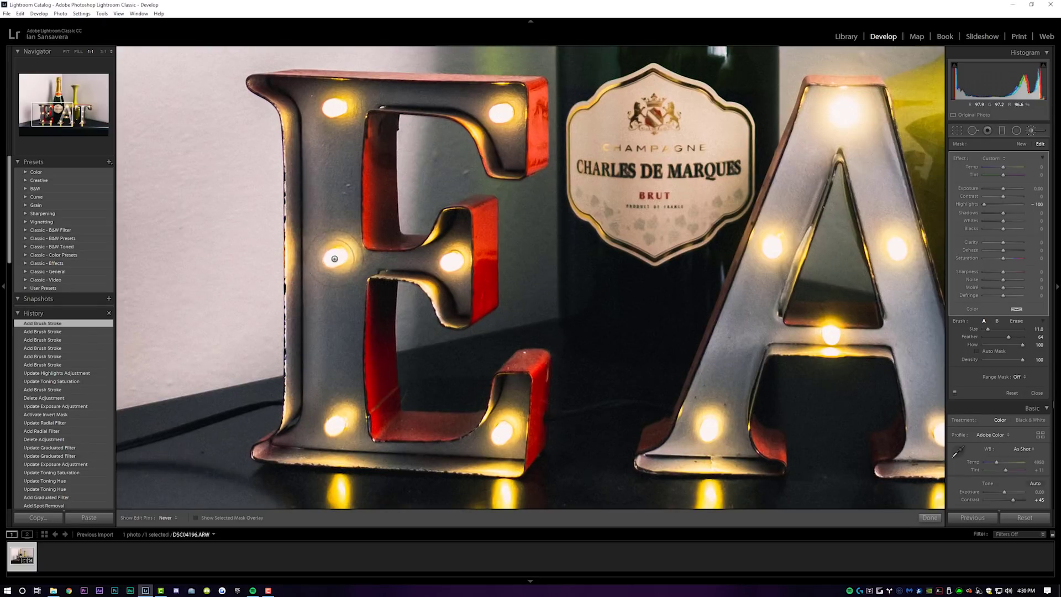
left_click(339, 258)
key("h")
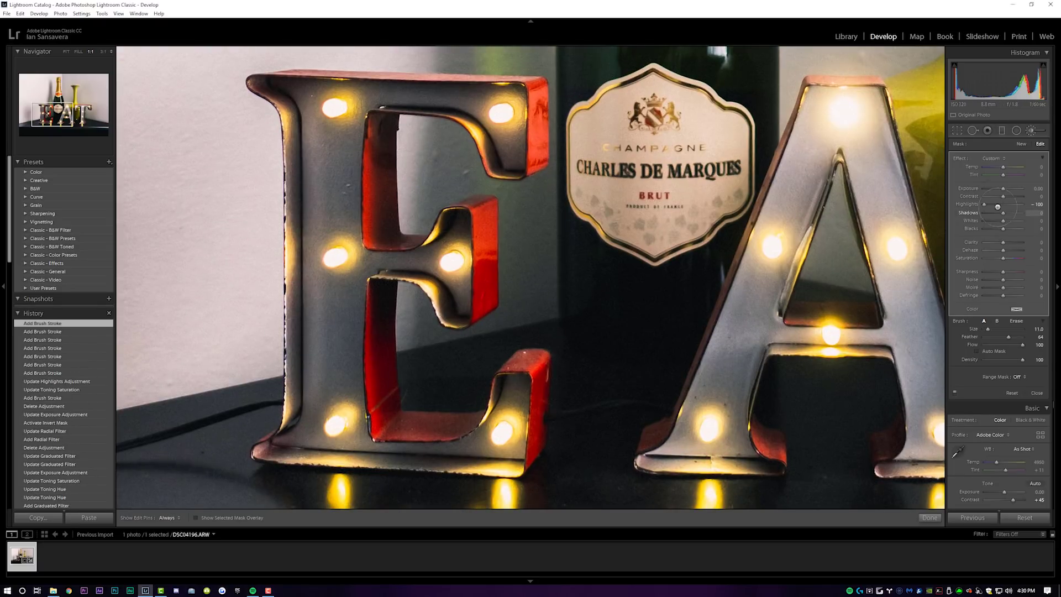
key("h")
left_click(454, 261)
left_click_drag(442, 367, 441, 255)
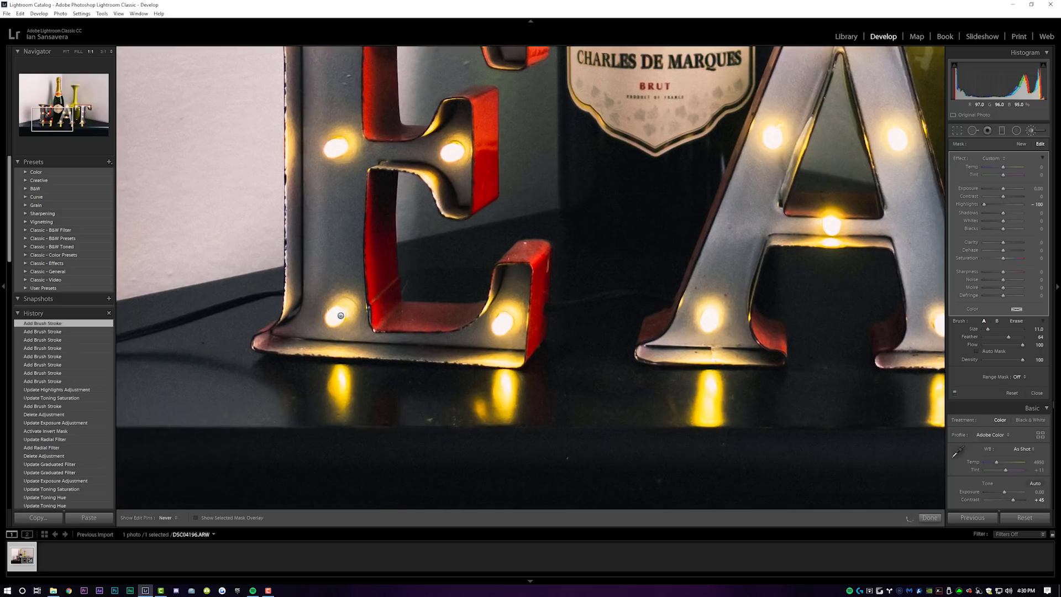
left_click(340, 317)
left_click(502, 323)
Step: Paint the same brush adjustment over the light bulbs of the letters A and T, and finish editing it
left_click_drag(828, 249, 552, 327)
left_click(667, 402)
left_click(556, 302)
left_click(621, 215)
left_click(496, 215)
key("z")
key("h")
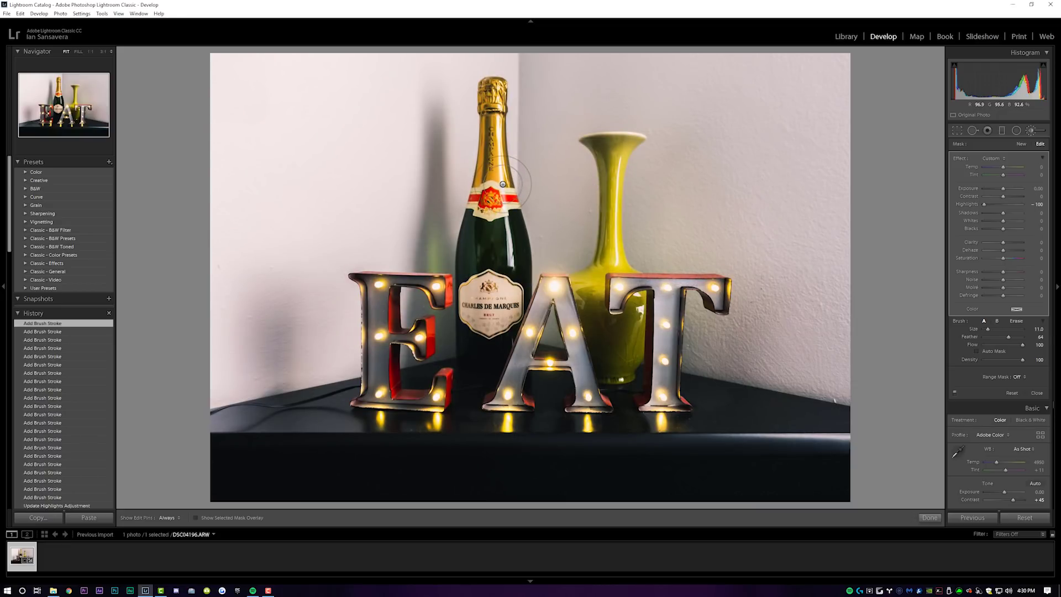
mouse_move(504, 183)
left_click(929, 518)
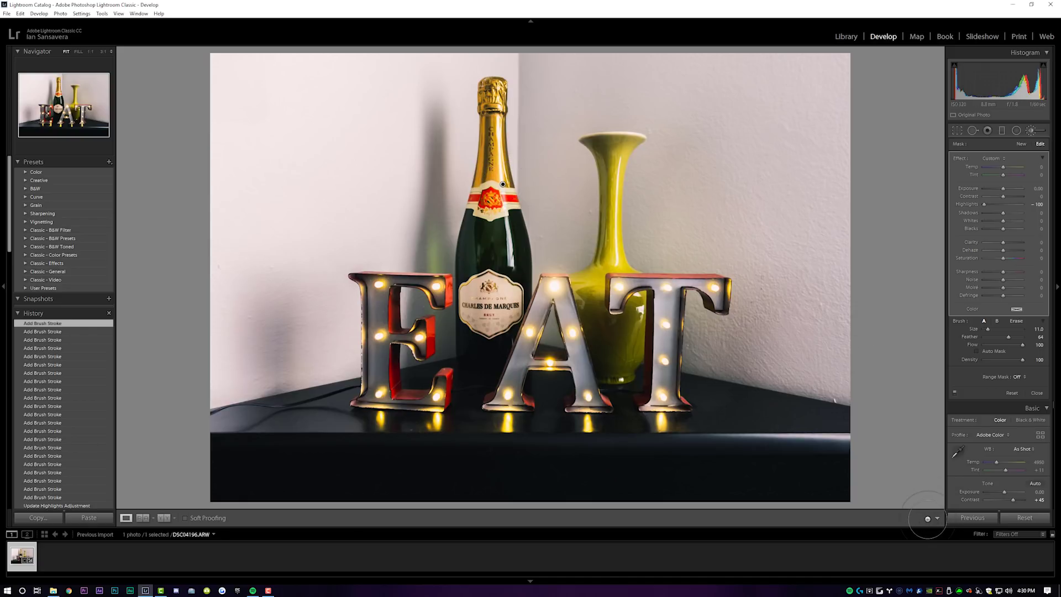
Step: Paint a new adjustment brush mask over the yellow-green vase with brush size 11.0
left_click(1037, 128)
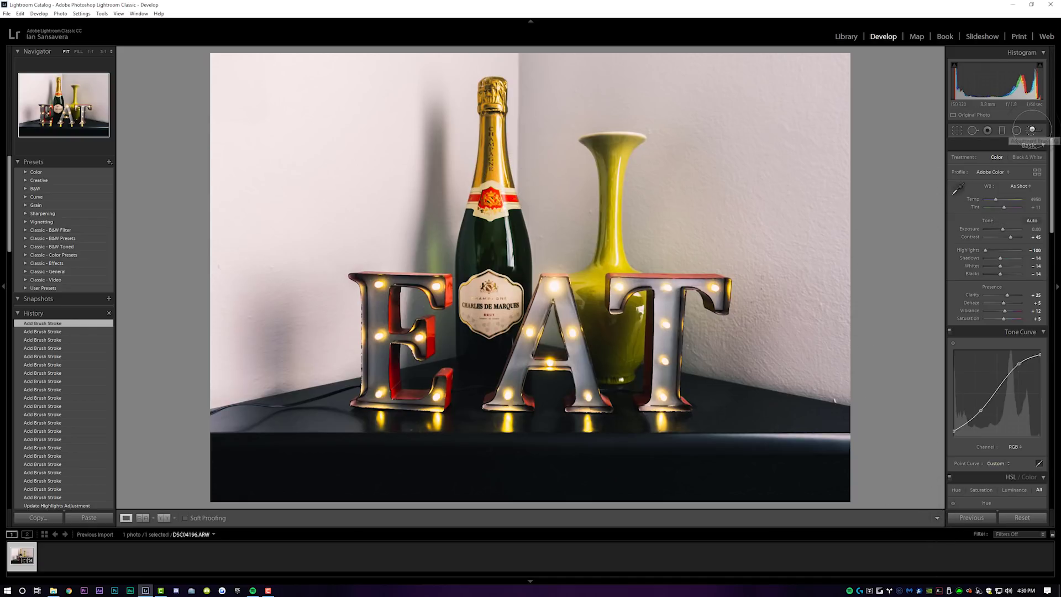
key("h")
mouse_move(574, 143)
left_mouse_down()
mouse_move(623, 149)
mouse_move(597, 254)
mouse_move(610, 272)
mouse_move(583, 292)
mouse_move(613, 351)
mouse_move(629, 305)
mouse_move(622, 337)
left_mouse_up()
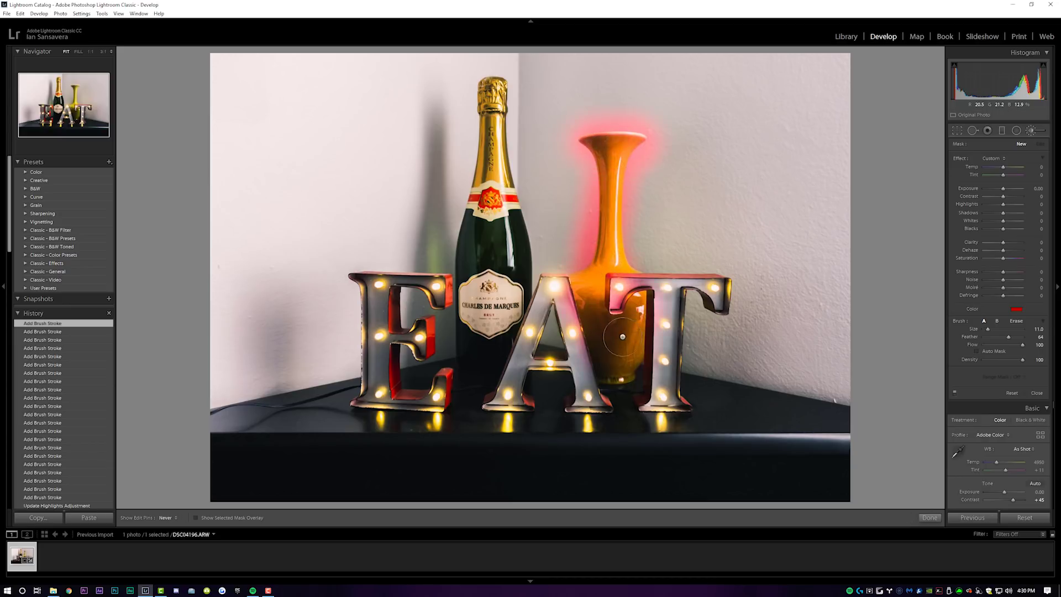
mouse_move(598, 266)
left_mouse_down()
mouse_move(615, 189)
mouse_move(604, 163)
mouse_move(625, 145)
left_mouse_up()
key("h")
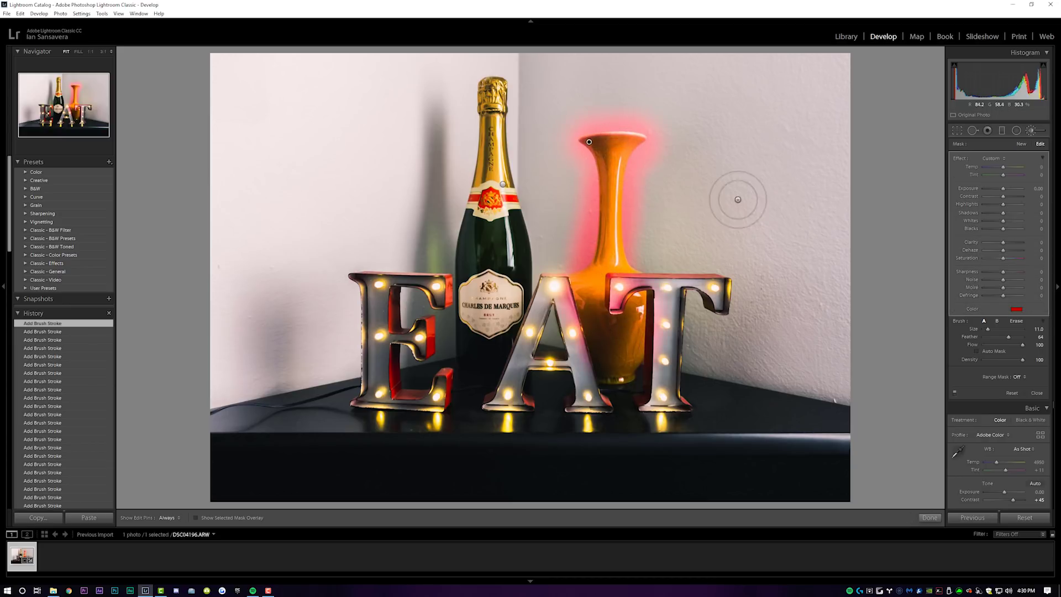
Step: Clear the vase mask's red tint, try its saturation at -100, and delete that brush adjustment
left_click(1016, 307)
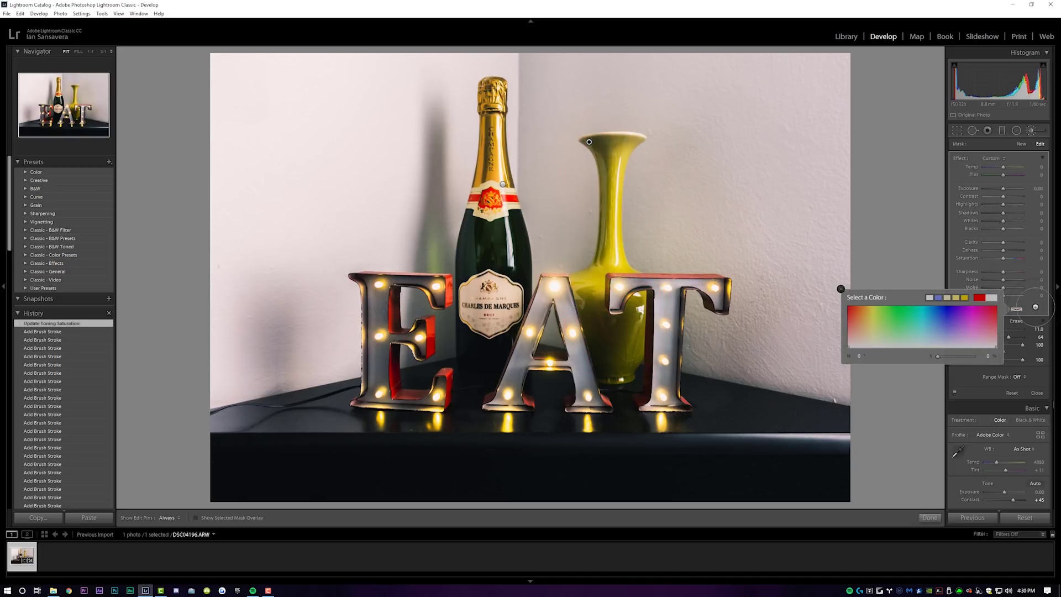
left_click(1004, 294)
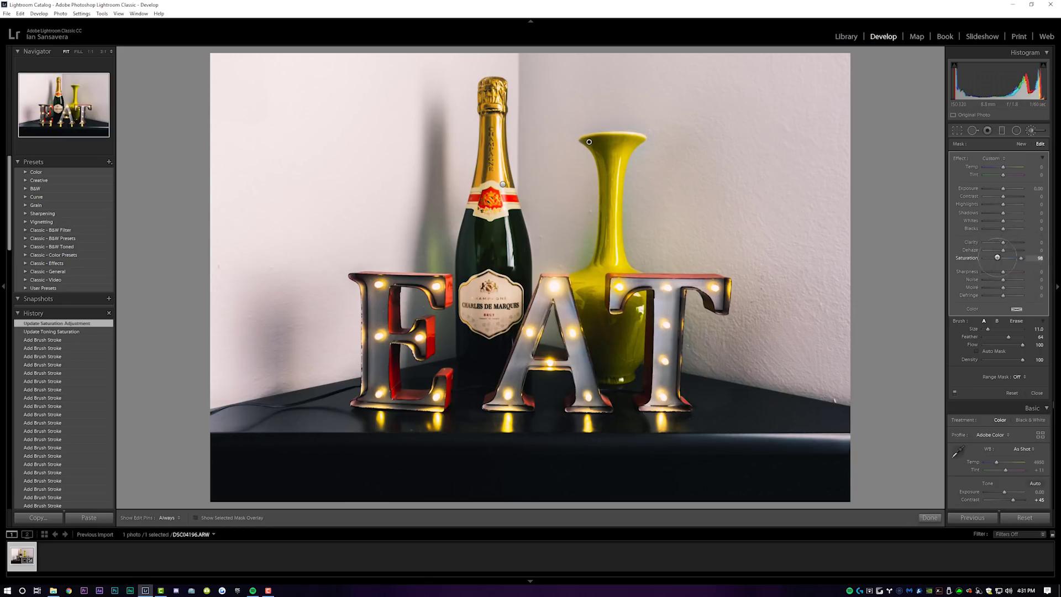
key("Return")
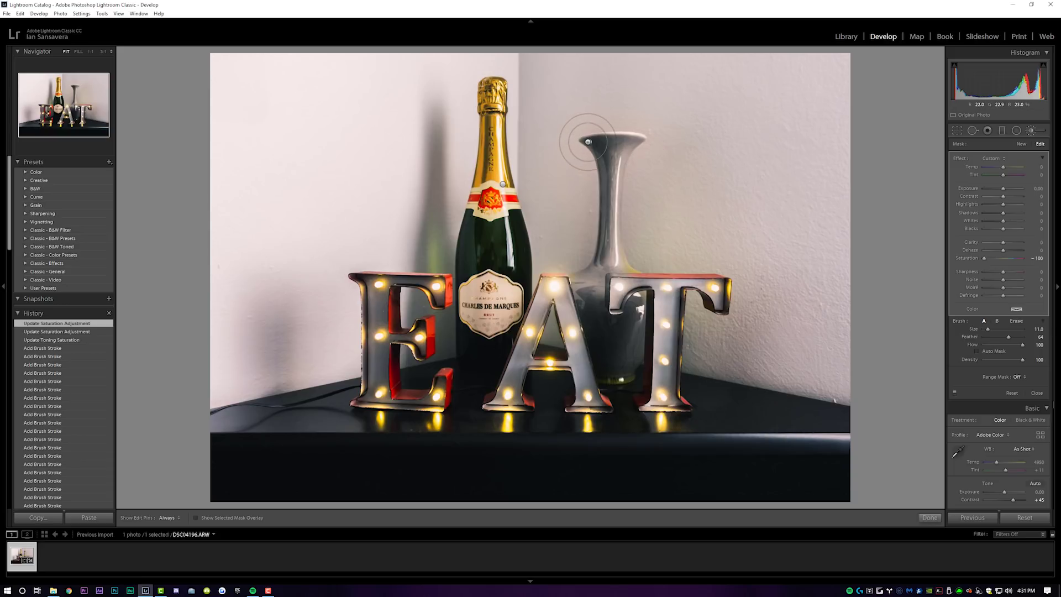
mouse_move(588, 142)
mouse_move(502, 183)
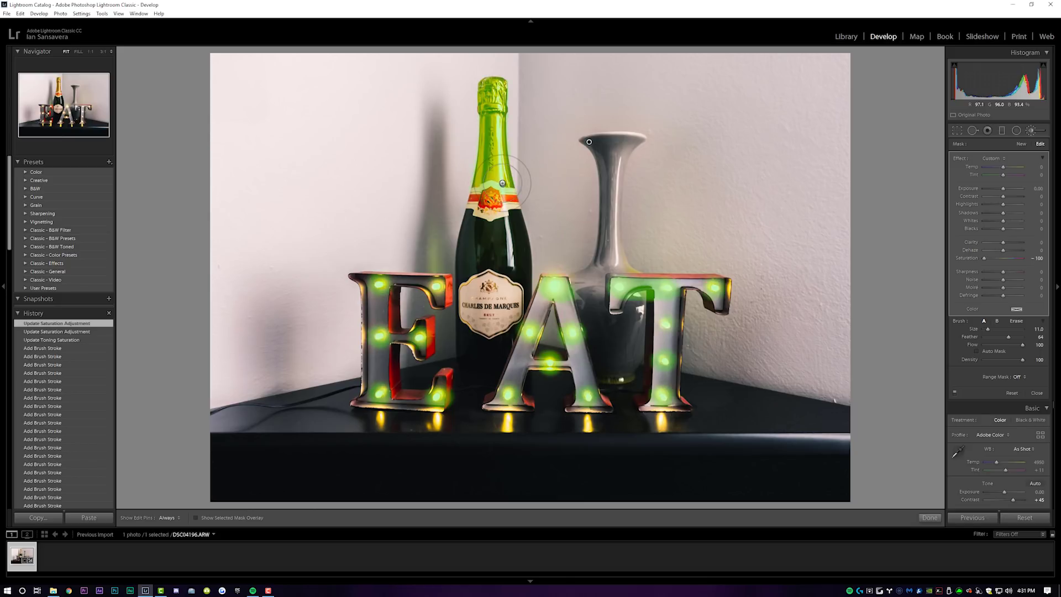
left_click(590, 142)
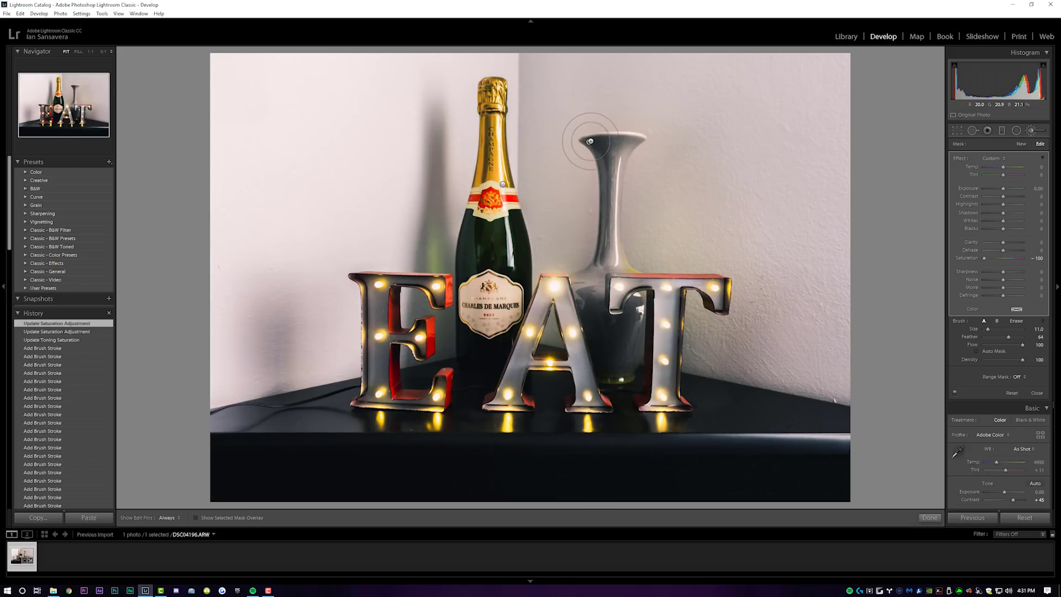
key("Delete")
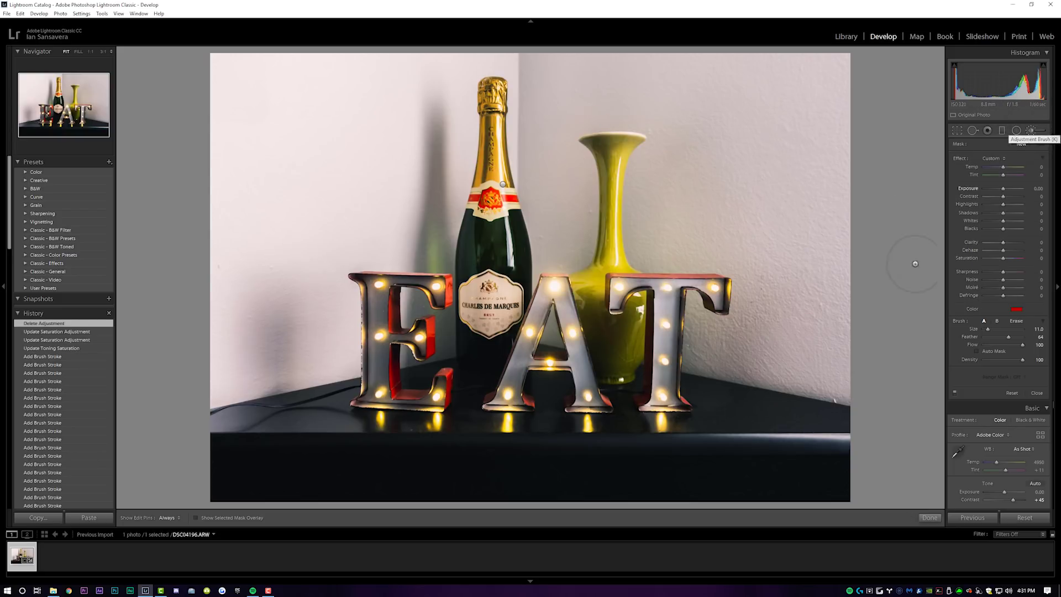
left_click(931, 517)
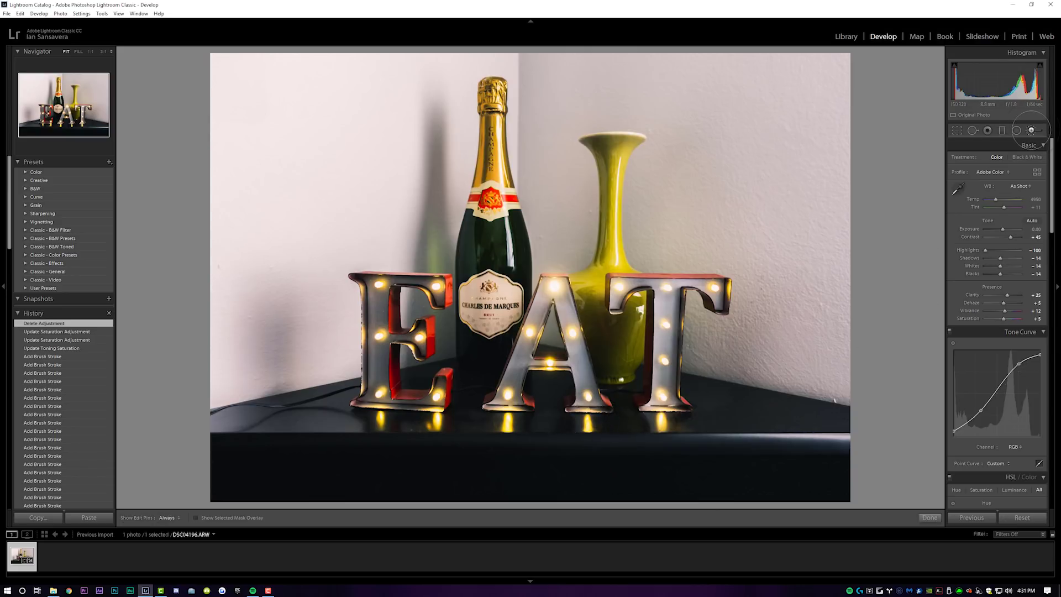
Step: Paint a new adjustment brush mask across the front edge and surface of the black table with brush size 11.0
left_click(1031, 130)
key("h")
mouse_move(280, 442)
left_mouse_down()
mouse_move(253, 446)
mouse_move(256, 460)
mouse_move(832, 431)
left_mouse_up()
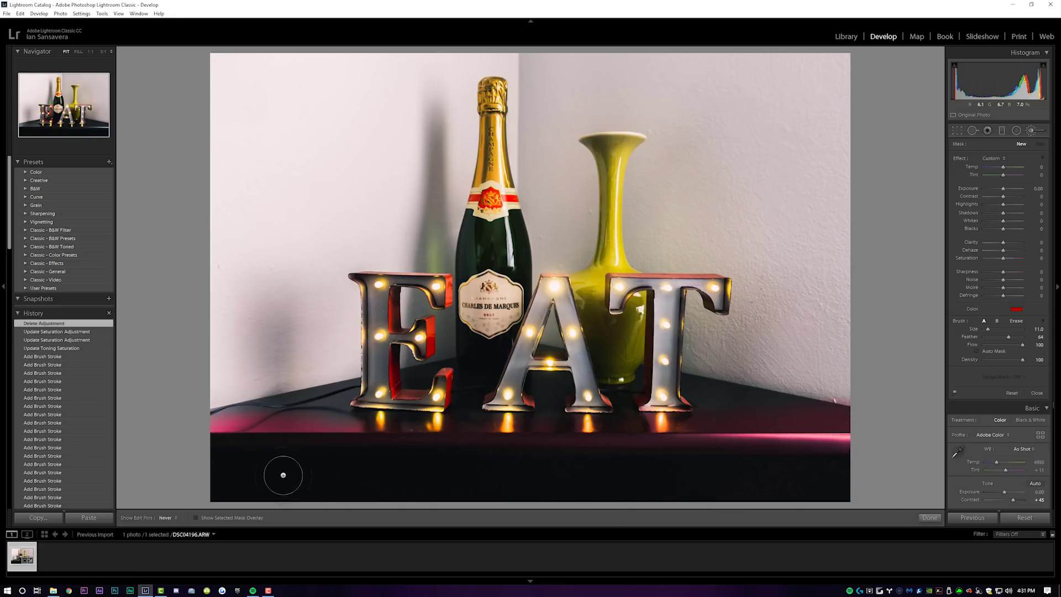
Step: Set the table mask's colour tint saturation to 0 and its sharpness to -100
left_click(1017, 309)
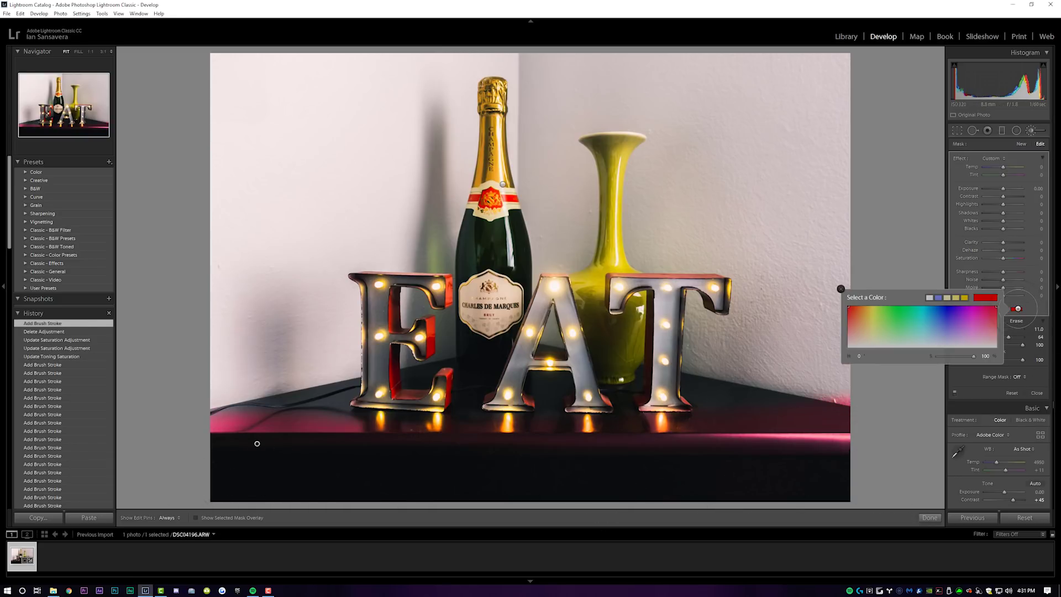
left_click(1039, 309)
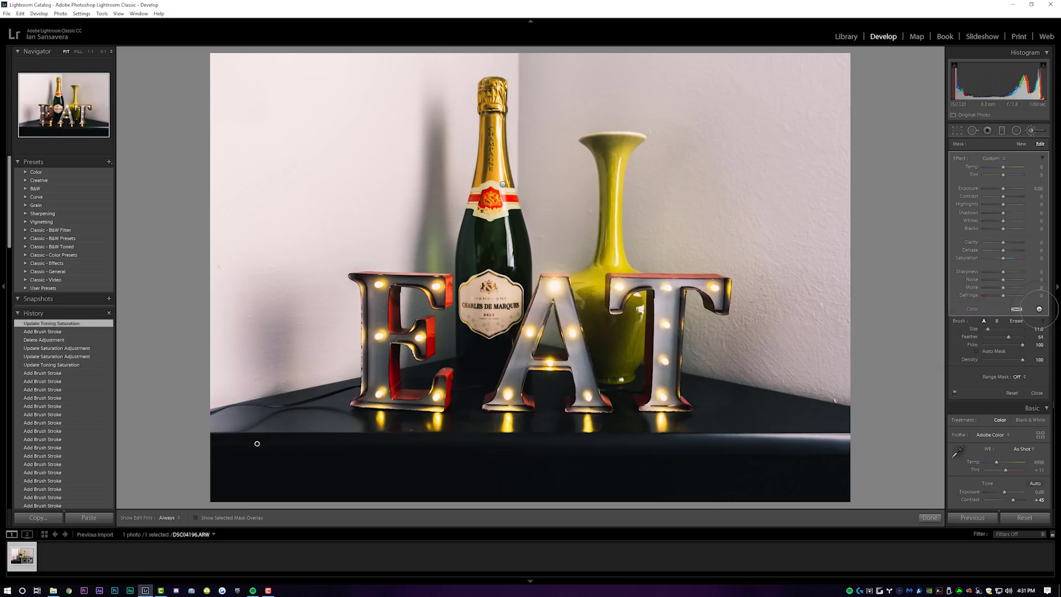
left_click_drag(856, 277, 784, 448)
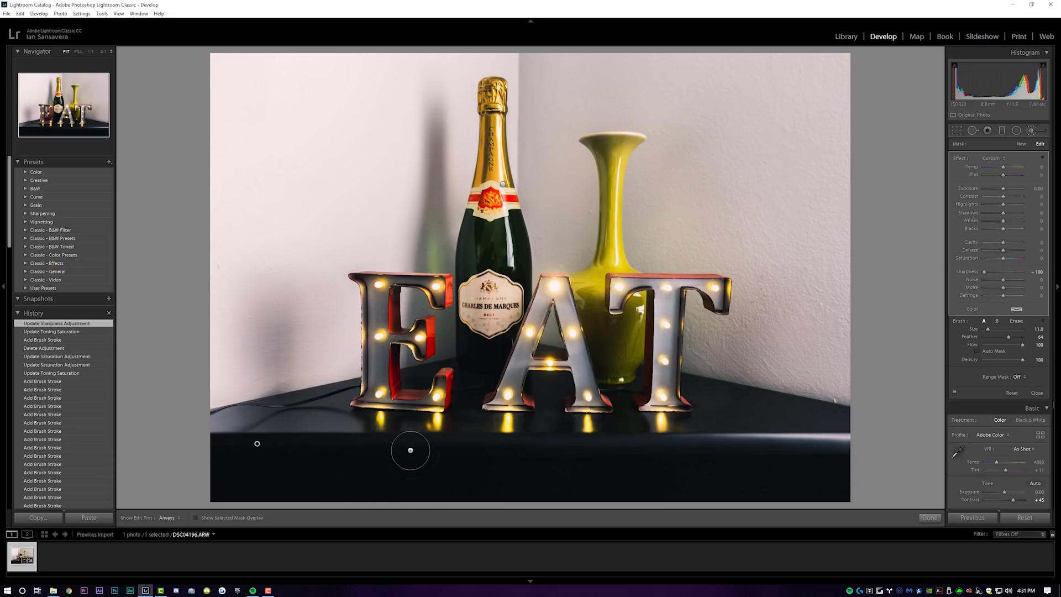
Step: Duplicate the table's brush adjustment twice to strengthen the blur, and finish the brush editing
right_click(256, 443)
left_click(279, 445)
right_click(257, 444)
left_click(279, 446)
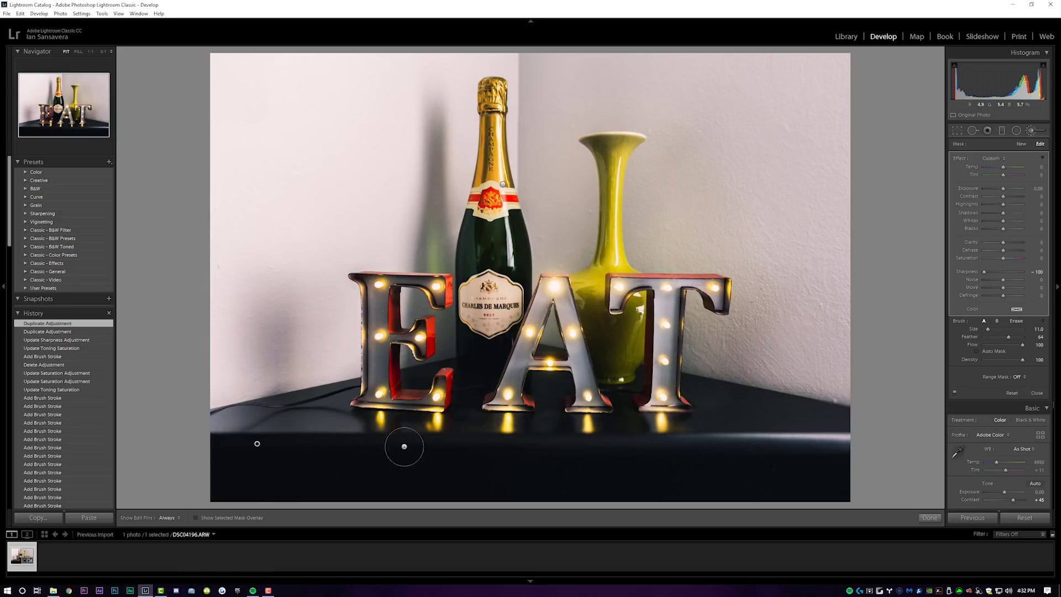
left_click(930, 518)
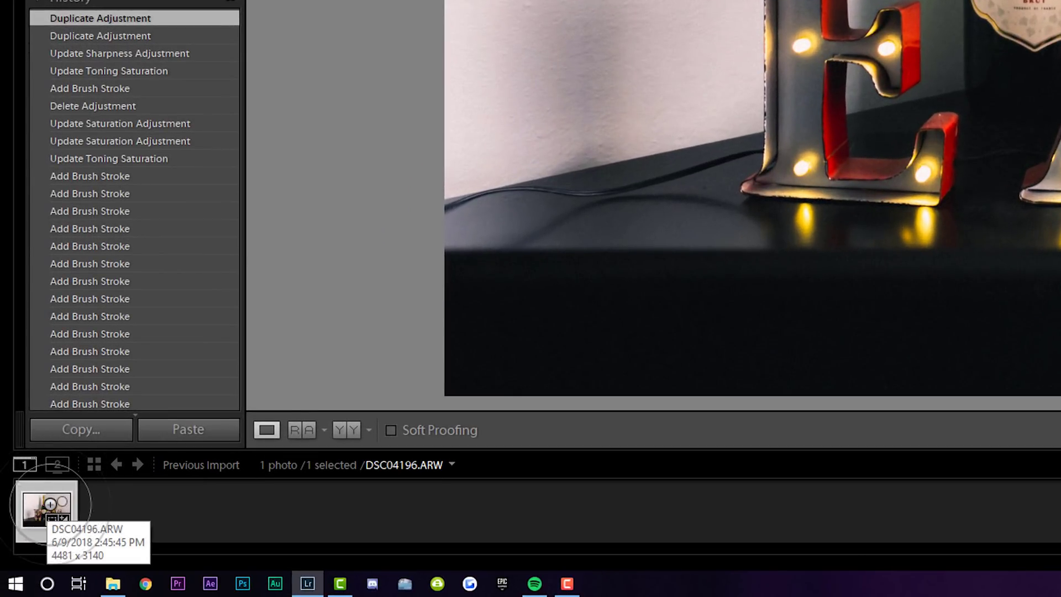
Step: Export the photo to the Exported Photos folder as a JPEG at quality 100 in sRGB, without resizing
right_click(44, 500)
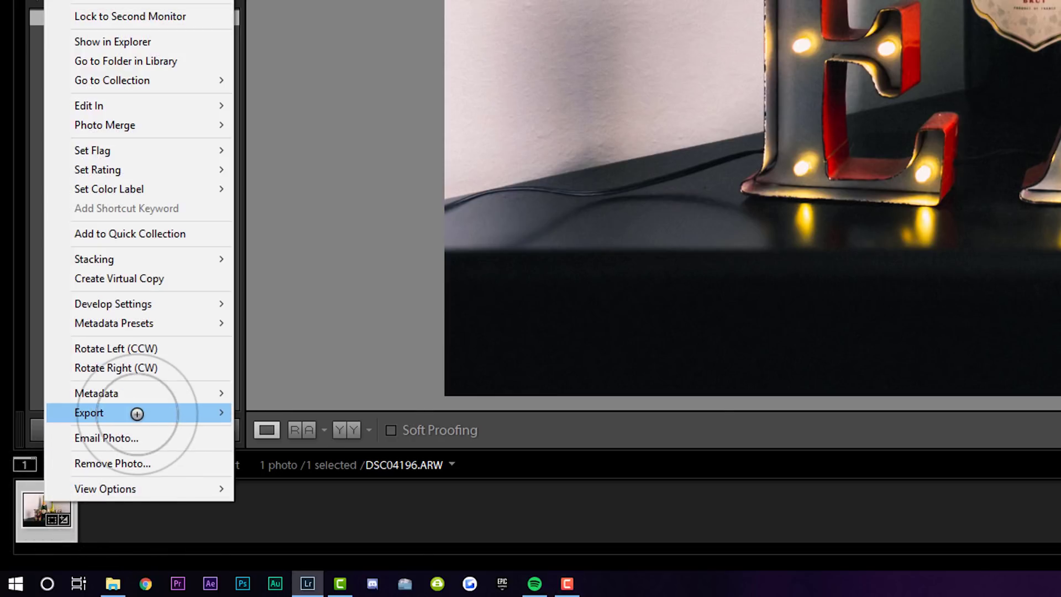
mouse_move(134, 412)
left_click(323, 406)
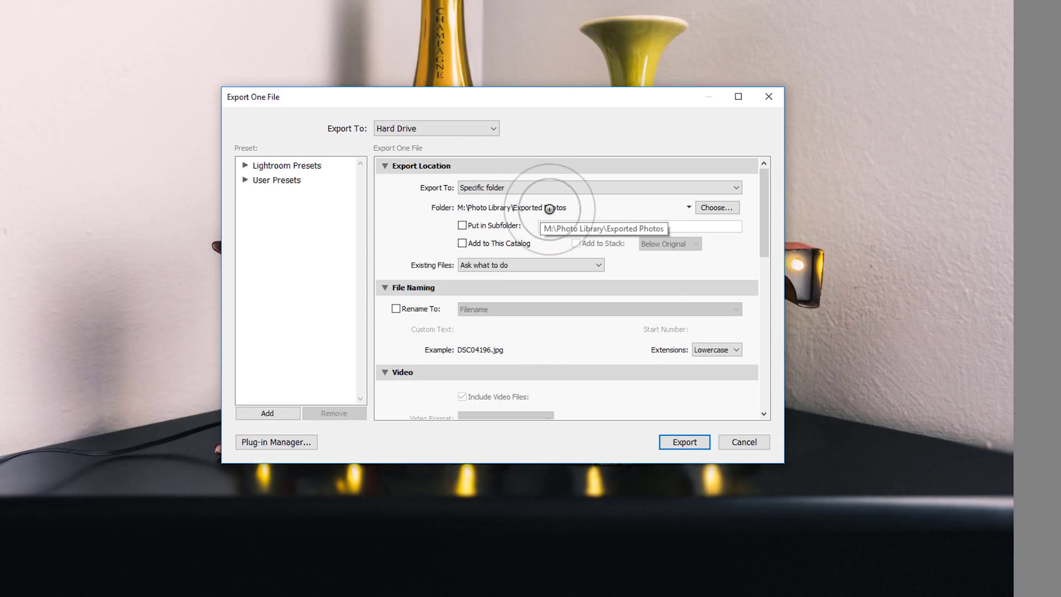
scroll(549, 208, "down", 1)
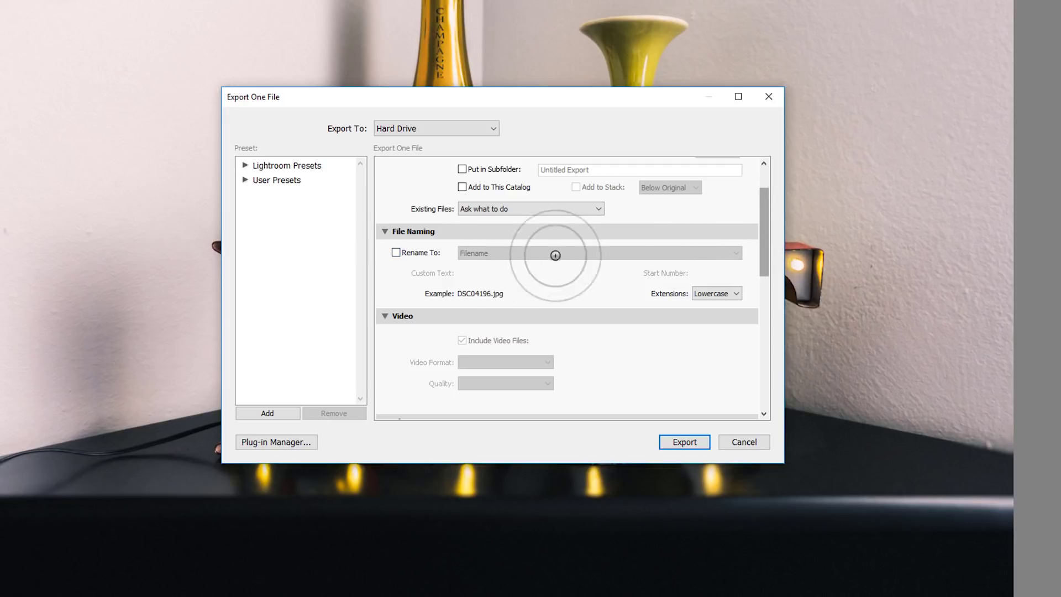
left_click_drag(762, 237, 763, 297)
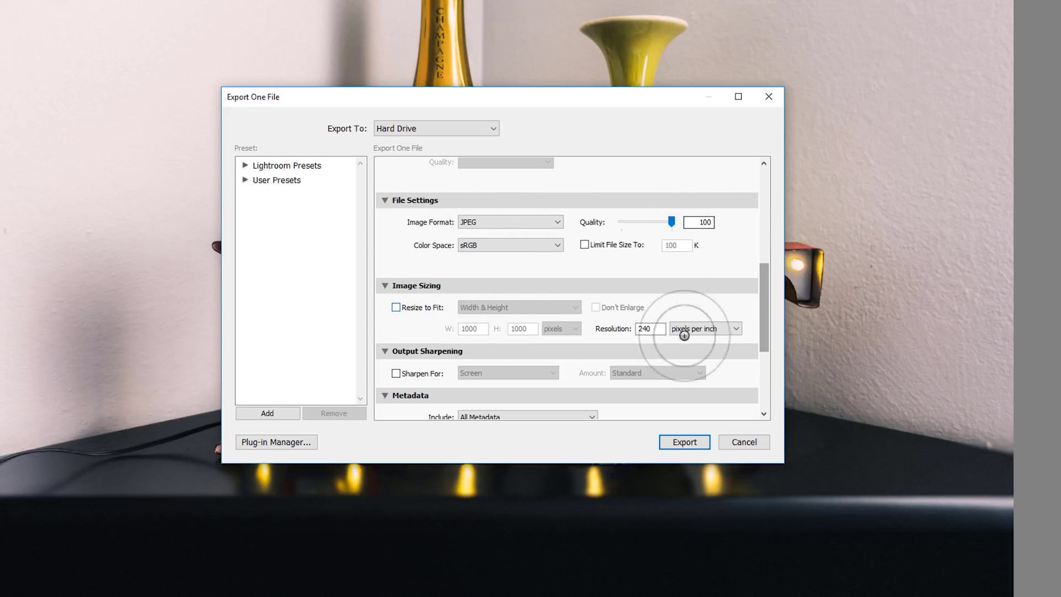
scroll(763, 327, "down", 3)
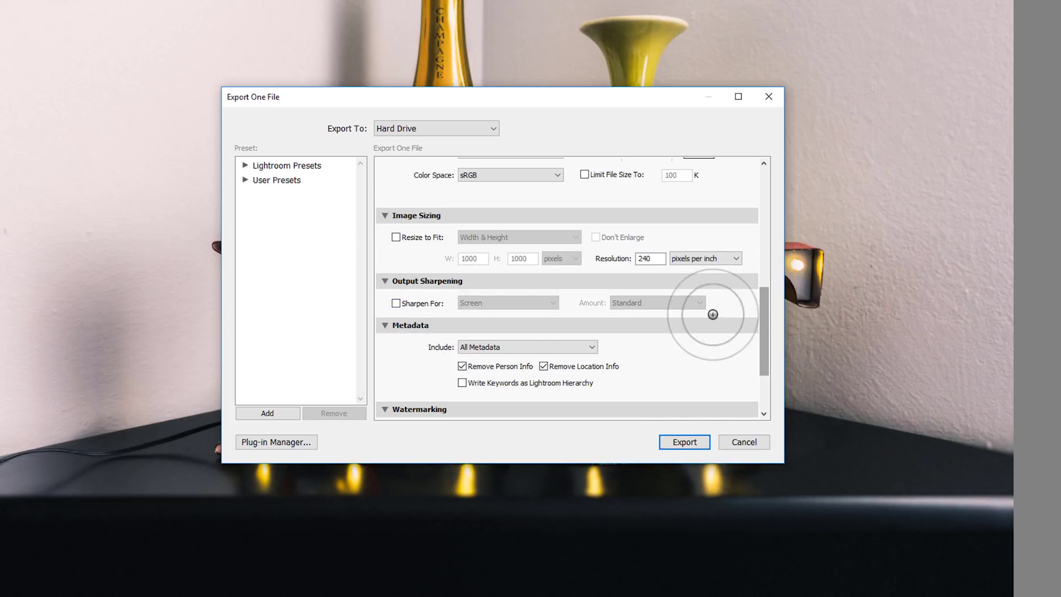
left_click(684, 442)
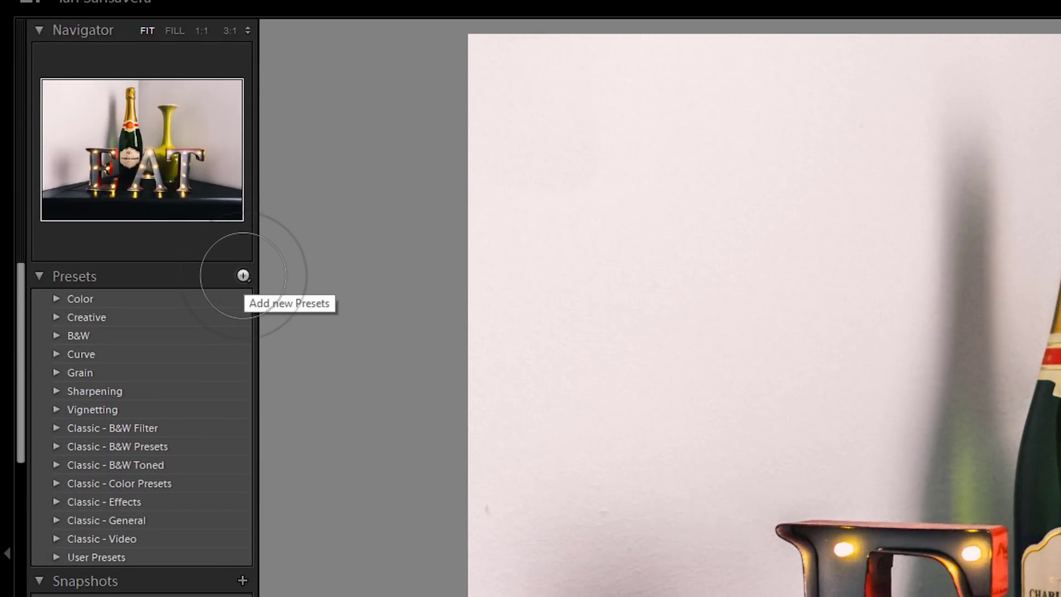
Step: Create a develop preset named Kitchen Wine with all settings included in User Presets, and expand that preset group
left_click(243, 275)
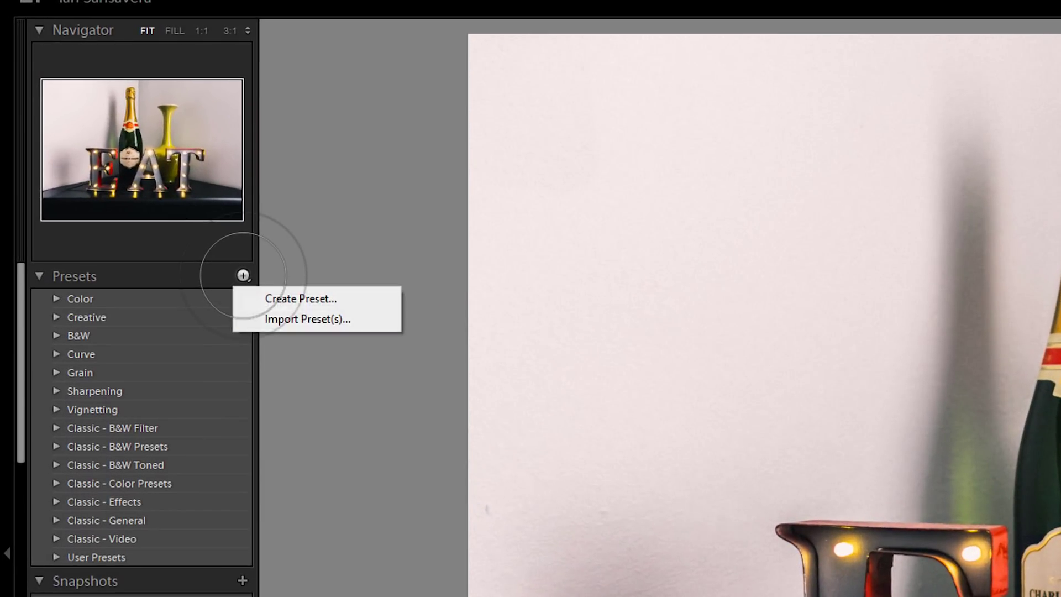
left_click(279, 297)
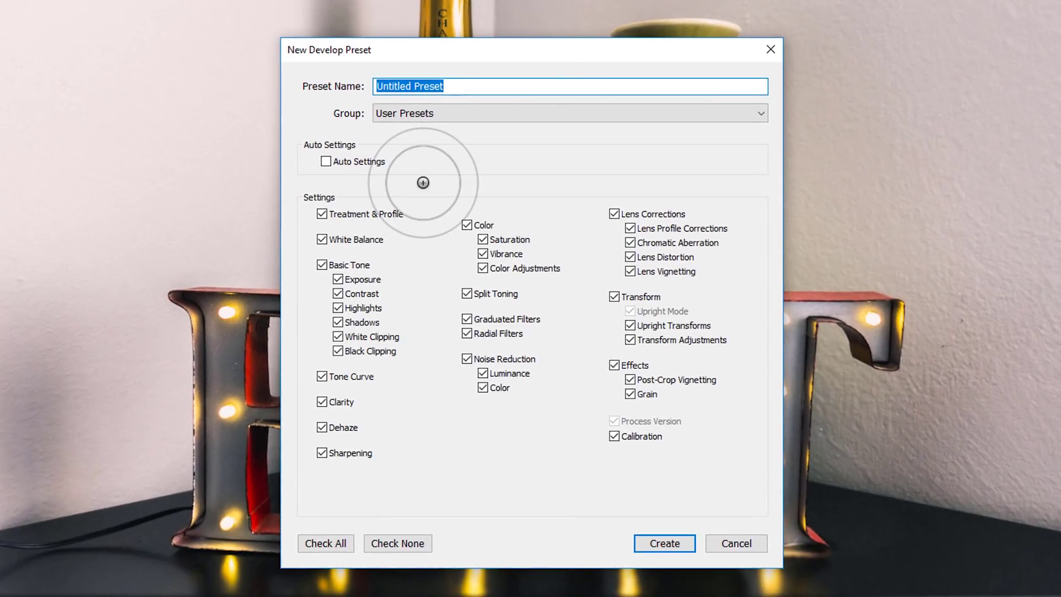
type("Kitchen Wine")
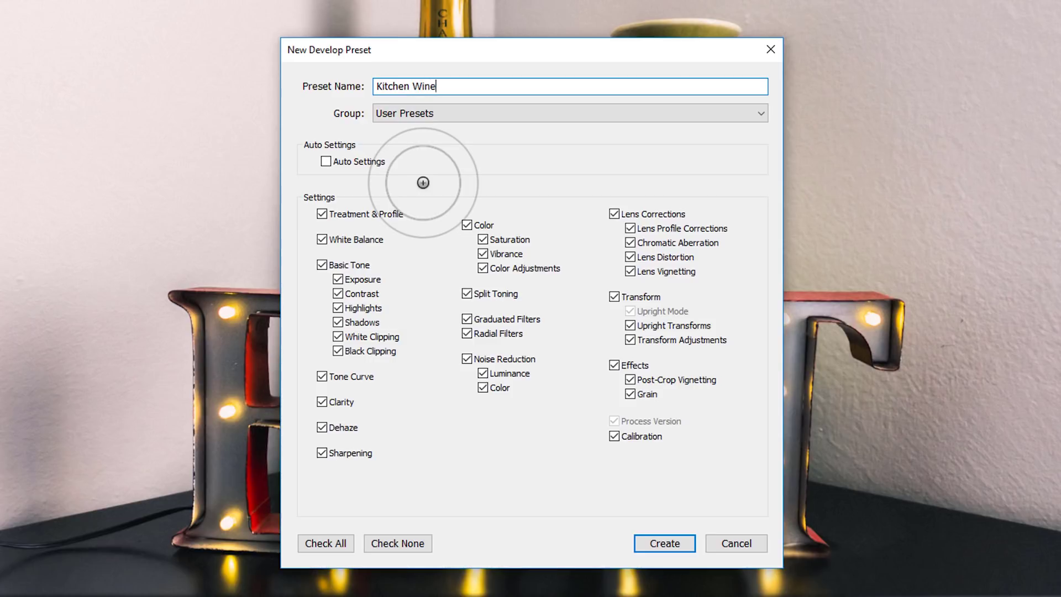
left_click(323, 544)
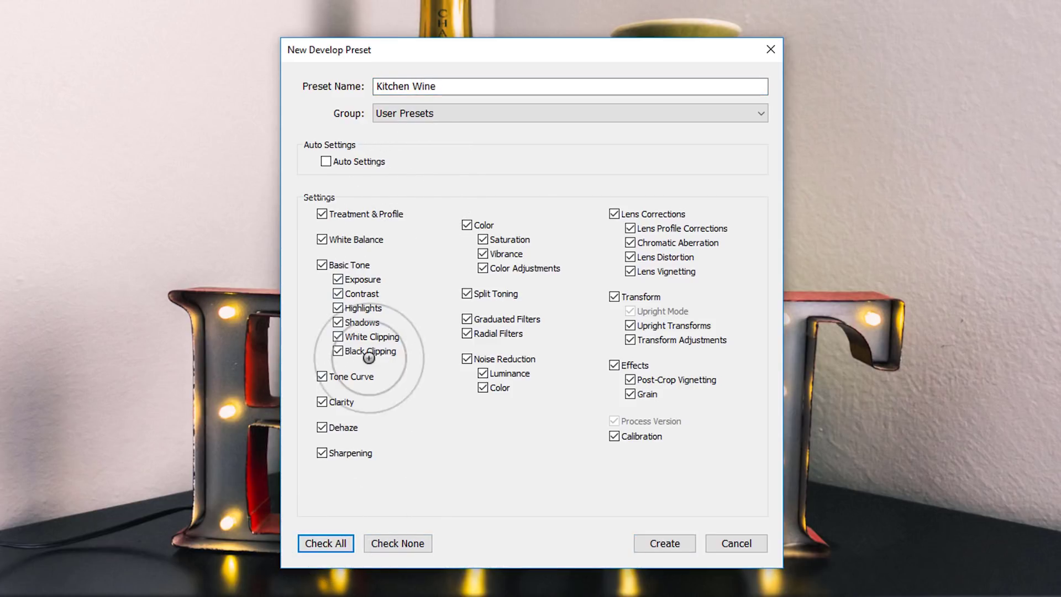
left_click(658, 542)
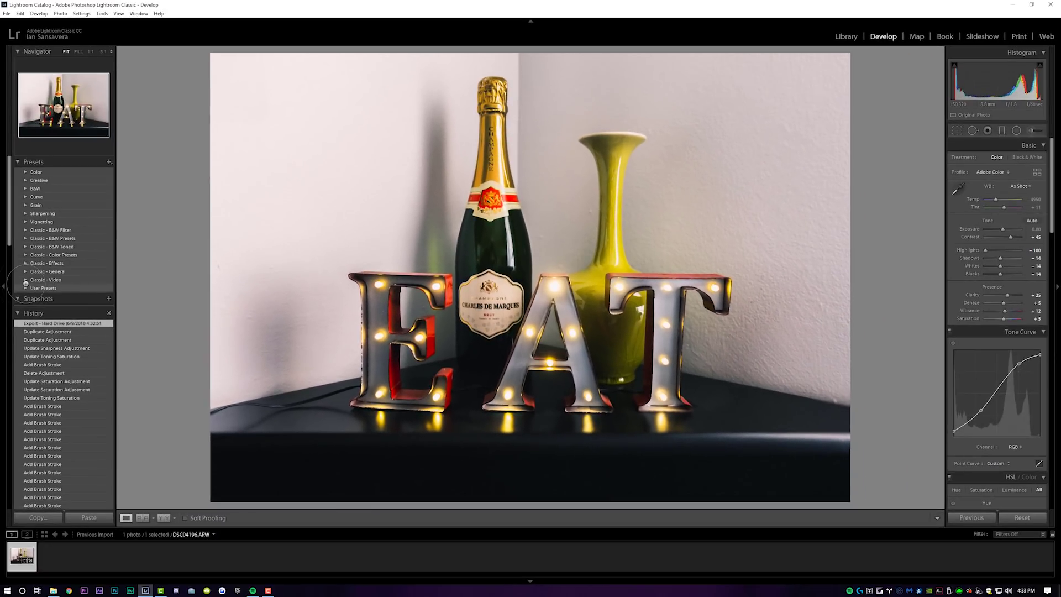
left_click(25, 284)
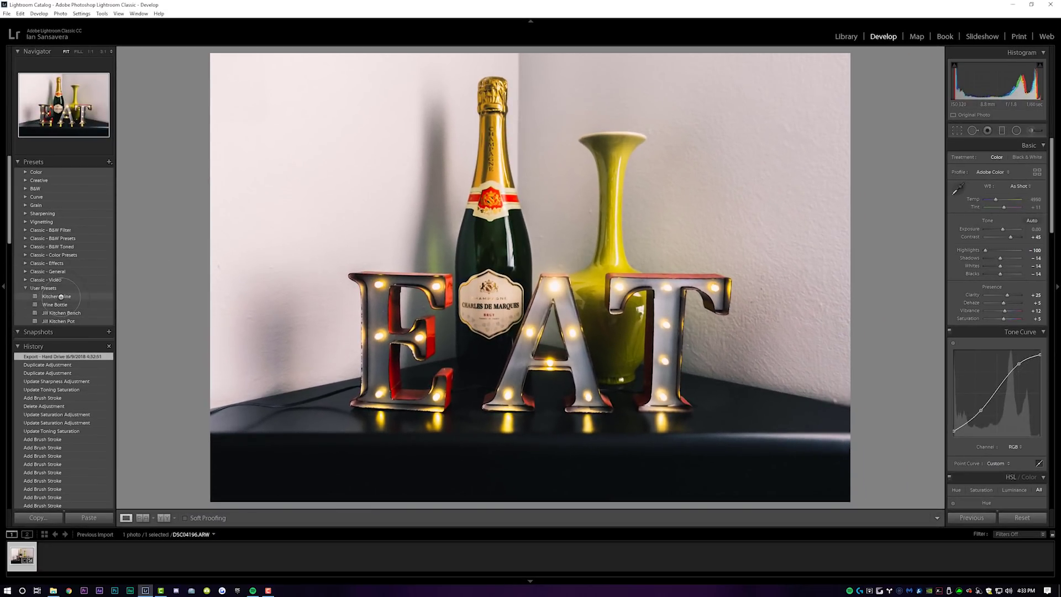